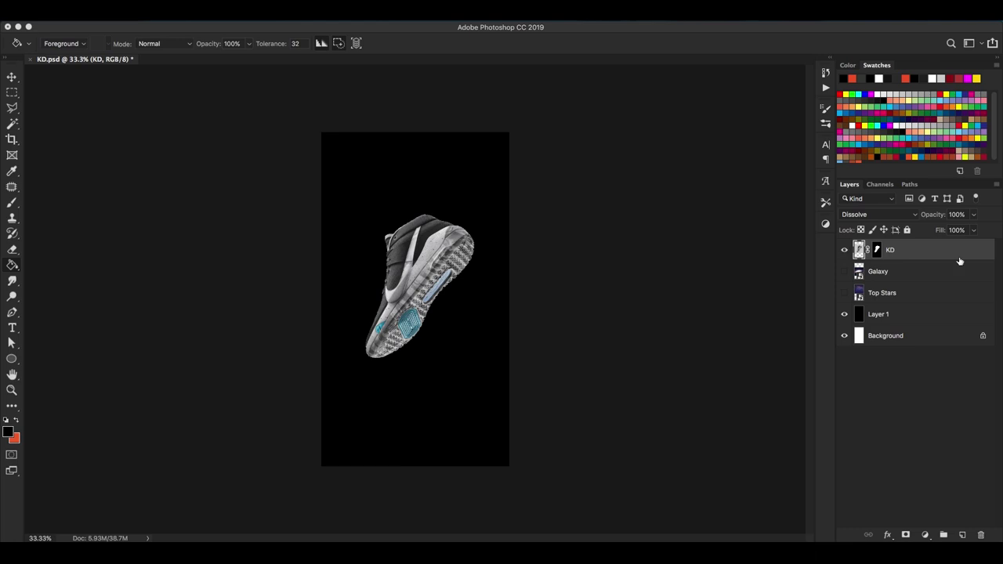
Add a Hue/Saturation adjustment (+26) and a Levels adjustment to the shoe
click(825, 224)
click(713, 263)
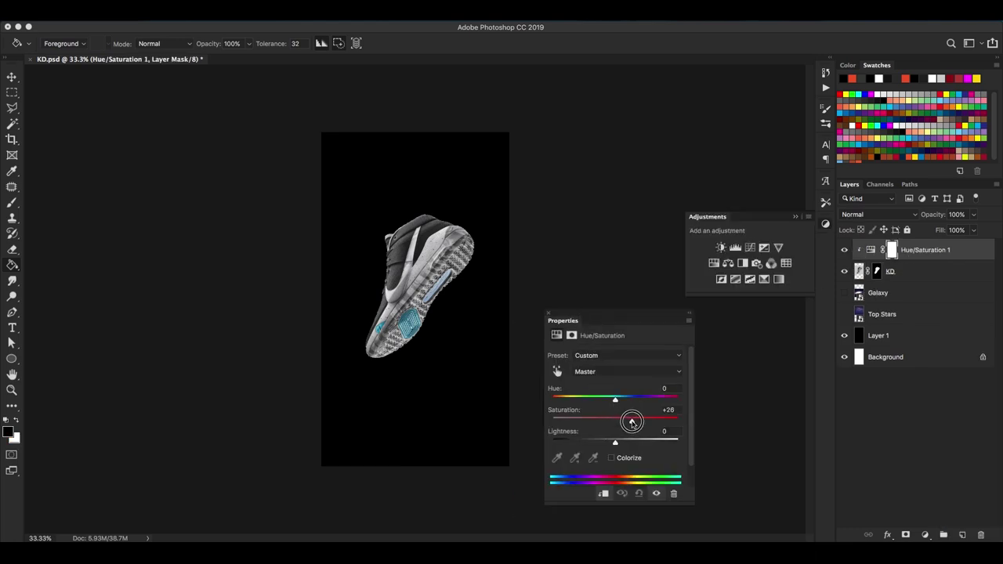
click(736, 247)
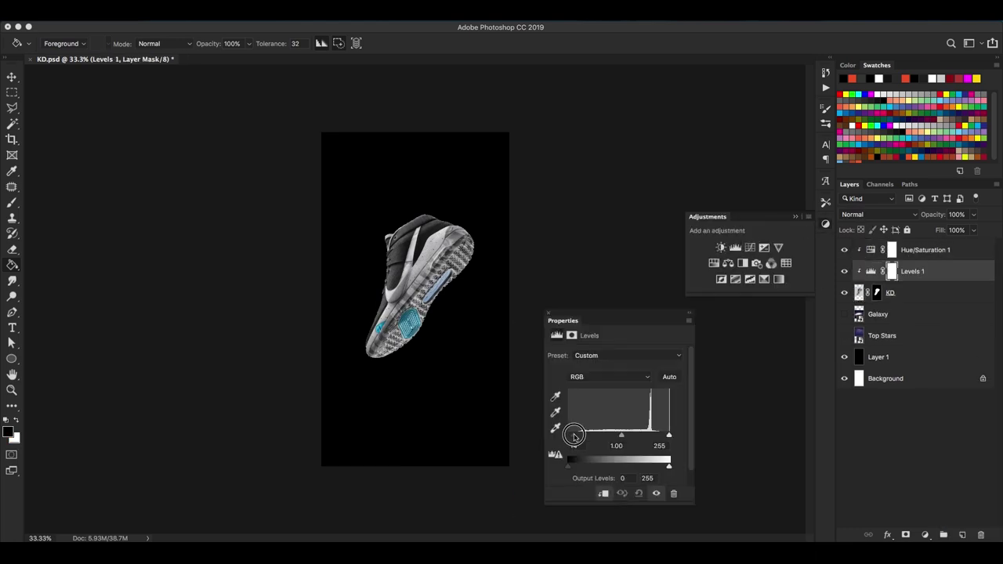
key(ctrl+plus)
Add a colorized Hue/Saturation layer (Hue 27, Saturation 62) and invert its mask to hide it
click(713, 263)
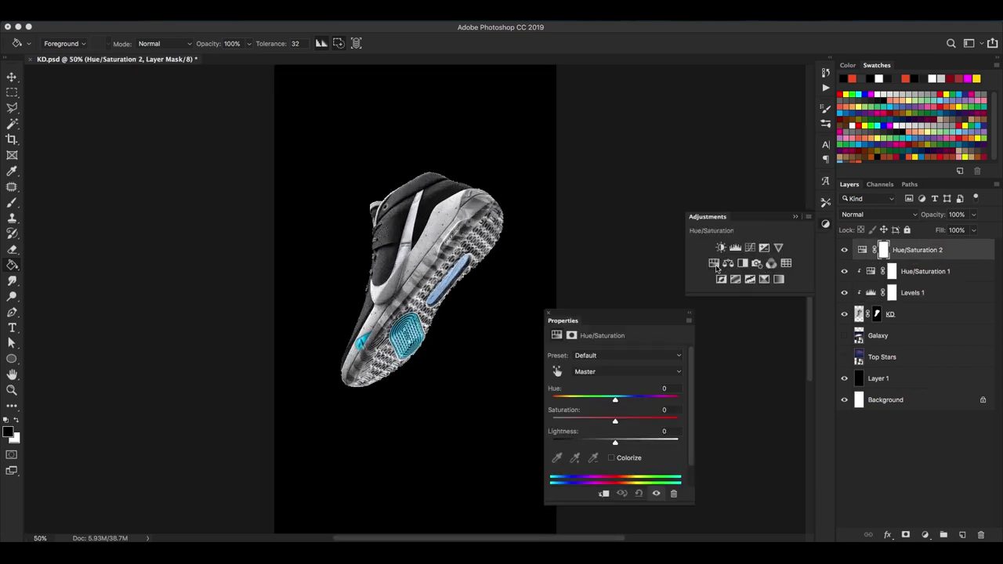
click(612, 458)
drag(587, 424, 616, 423)
drag(552, 400, 561, 400)
mouse_move(616, 421)
mouse_down()
mouse_move(635, 421)
mouse_move(604, 441)
mouse_move(565, 399)
mouse_up()
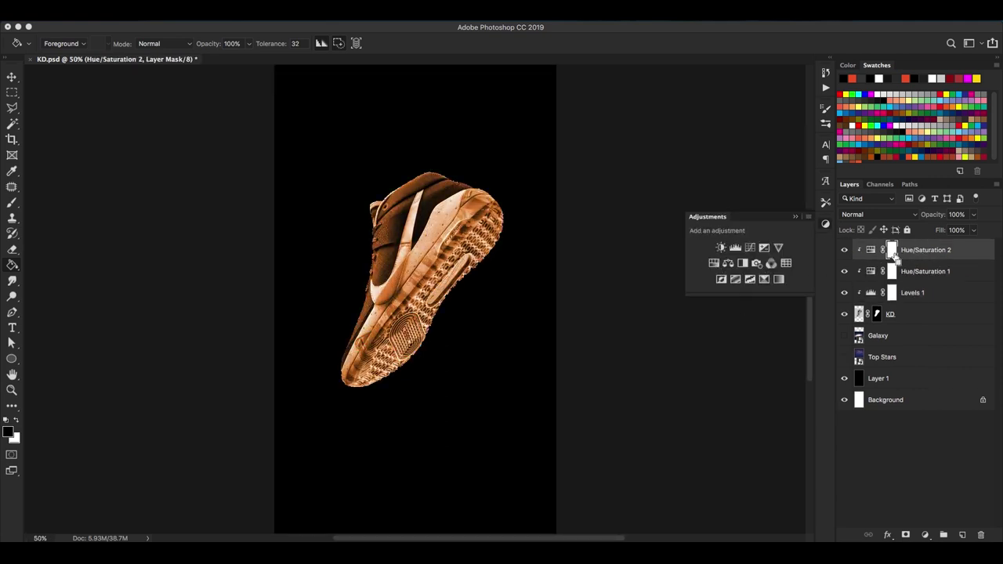
key(ctrl+i)
key(ctrl+plus)
key(b)
key(ctrl+plus)
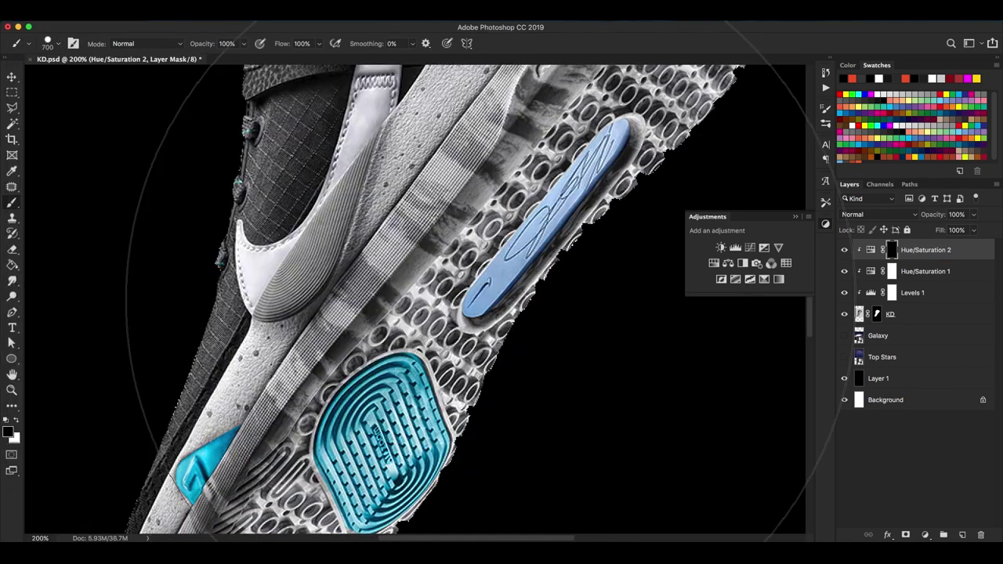
Paint white on the tint mask to turn the blue sole pad orange, cleaning up its edges
scroll(466, 297, down, 5)
key(x)
mouse_move(375, 329)
mouse_down()
mouse_move(335, 307)
mouse_move(333, 345)
mouse_up()
mouse_move(402, 367)
mouse_down()
mouse_move(376, 388)
mouse_move(431, 329)
mouse_move(421, 339)
mouse_move(439, 298)
mouse_move(435, 153)
mouse_move(353, 101)
mouse_move(240, 184)
mouse_move(214, 269)
mouse_up()
key(ctrl+plus)
key(bracketleft)
key(bracketleft)
key(bracketleft)
key(x)
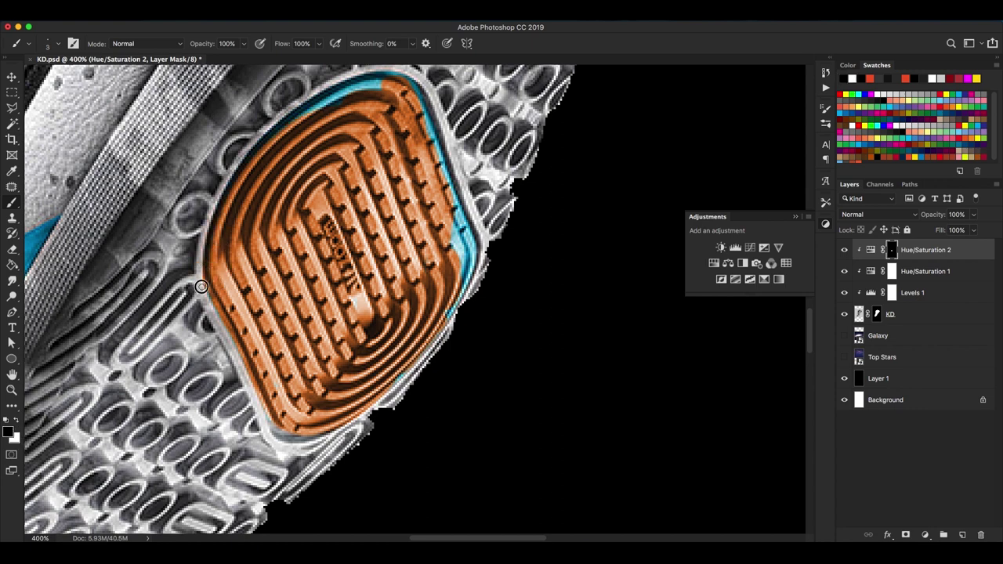
key(bracketright)
key(bracketright)
mouse_move(369, 77)
mouse_down()
mouse_move(403, 90)
mouse_move(436, 138)
mouse_move(447, 310)
mouse_up()
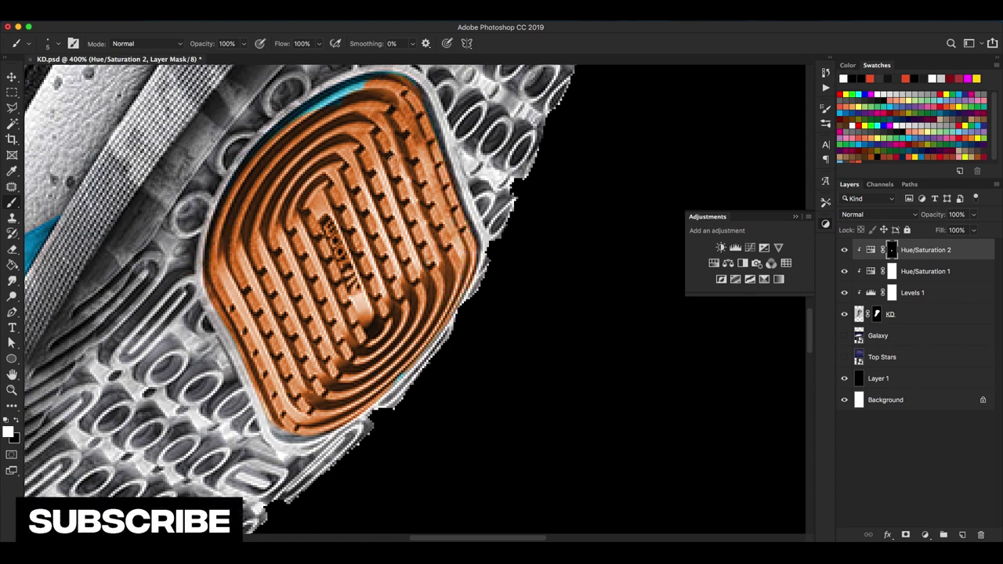
drag(362, 82, 323, 99)
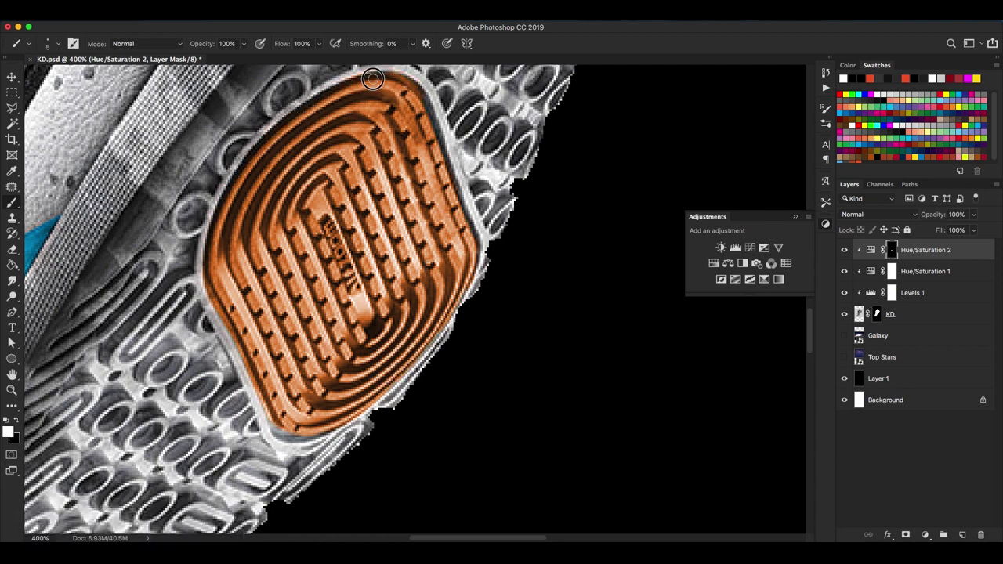
Paint the blue heel piece orange on the tint mask
key(ctrl+1)
scroll(329, 299, up, 2)
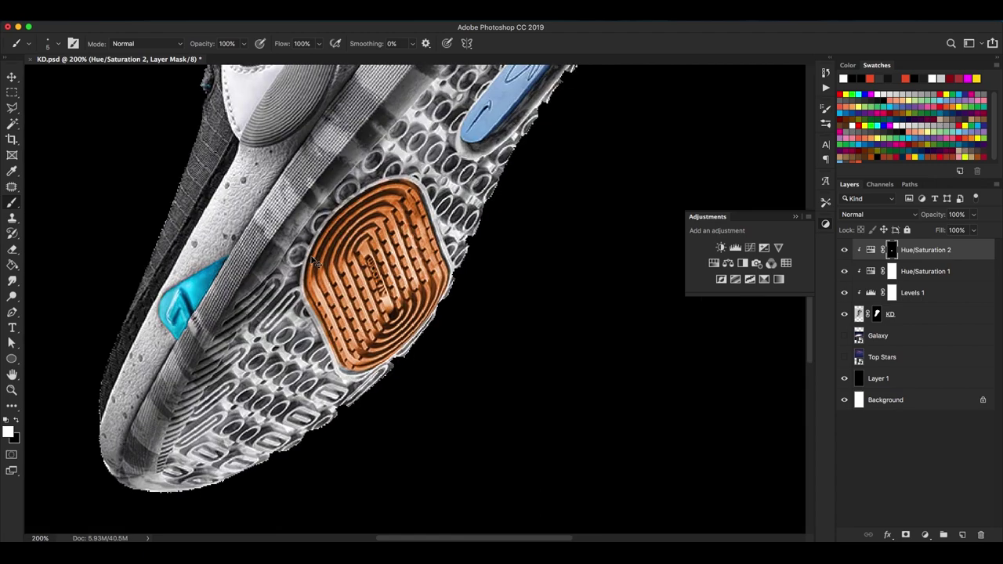
drag(239, 313, 229, 294)
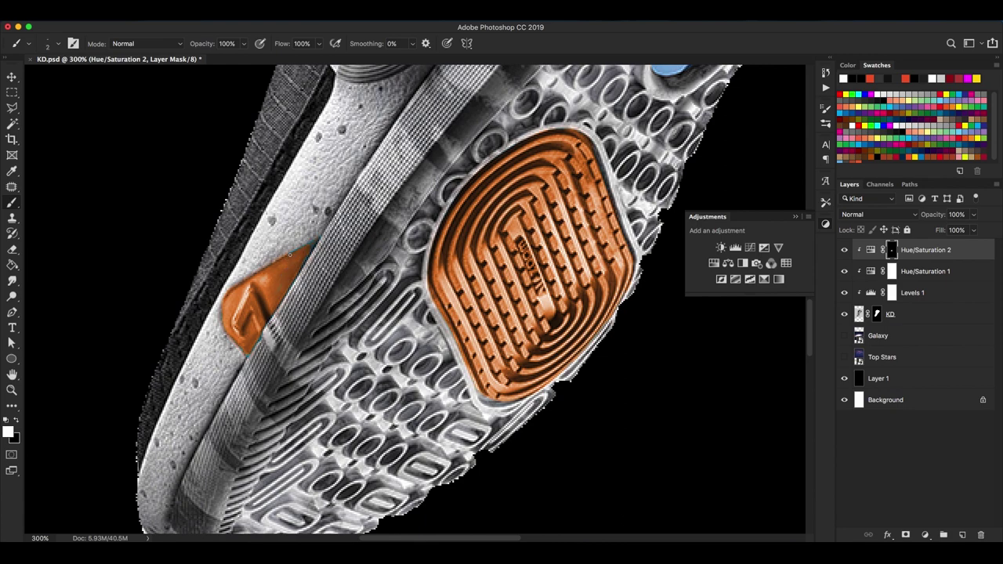
scroll(280, 312, up, 2)
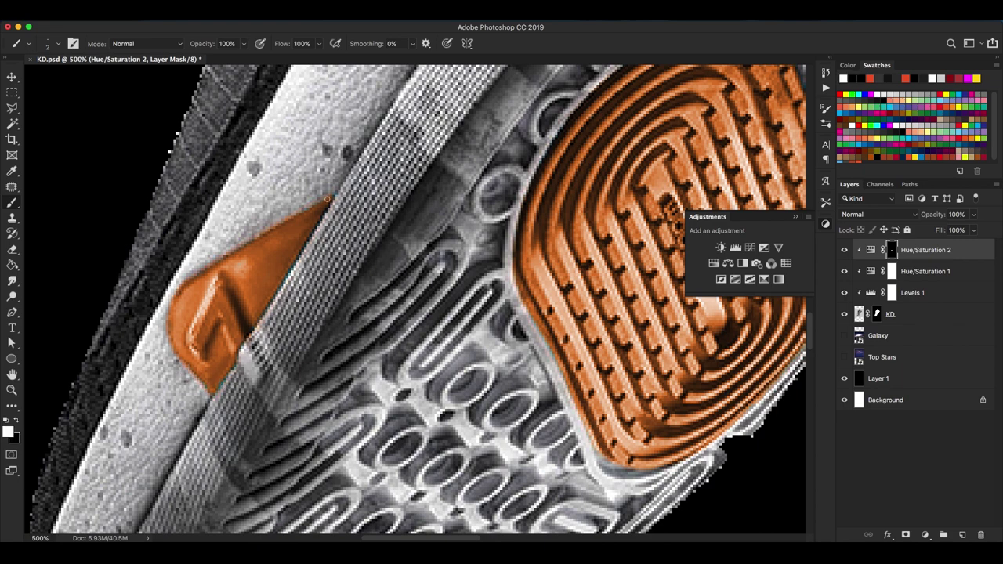
scroll(423, 298, down, 5)
scroll(423, 298, up, 5)
Paint the long blue sole strip orange, including its upper tip, and begin the swoosh
mouse_move(434, 277)
mouse_down()
mouse_move(435, 333)
mouse_move(344, 437)
mouse_move(313, 435)
mouse_up()
scroll(396, 309, up, 3)
scroll(396, 310, right, 2)
drag(568, 157, 590, 117)
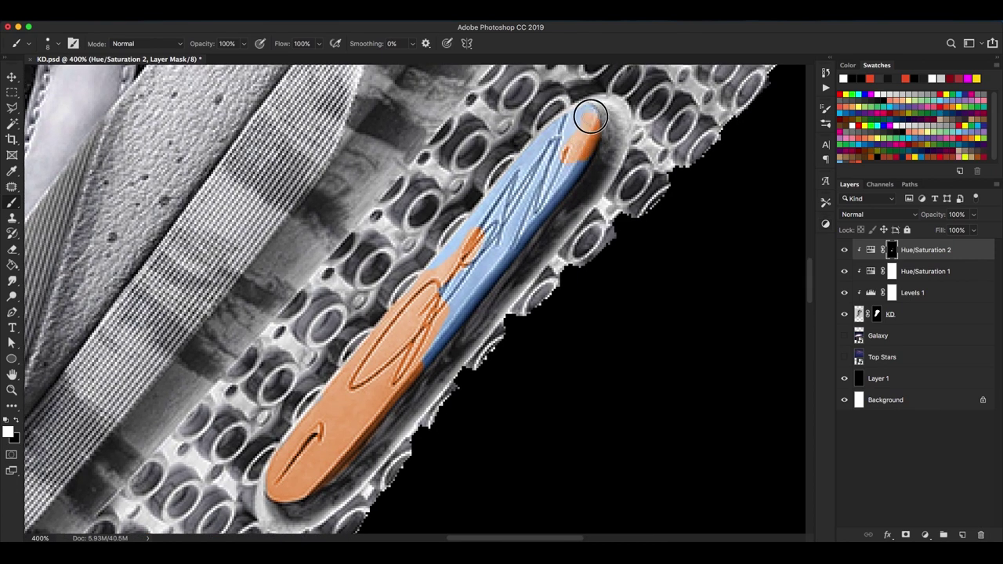
drag(534, 159, 400, 383)
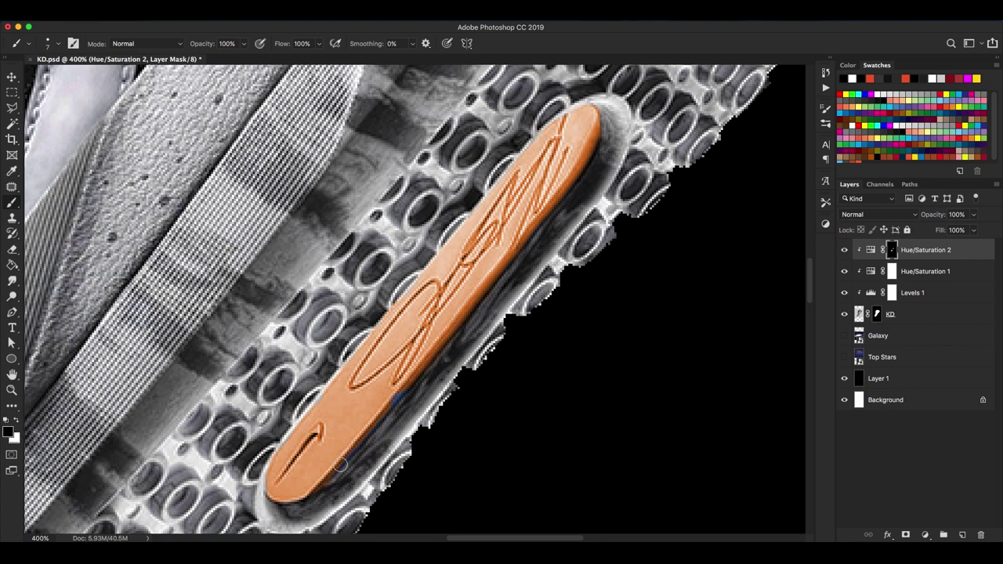
scroll(415, 298, left, 5)
scroll(416, 298, up, 2)
drag(294, 367, 310, 338)
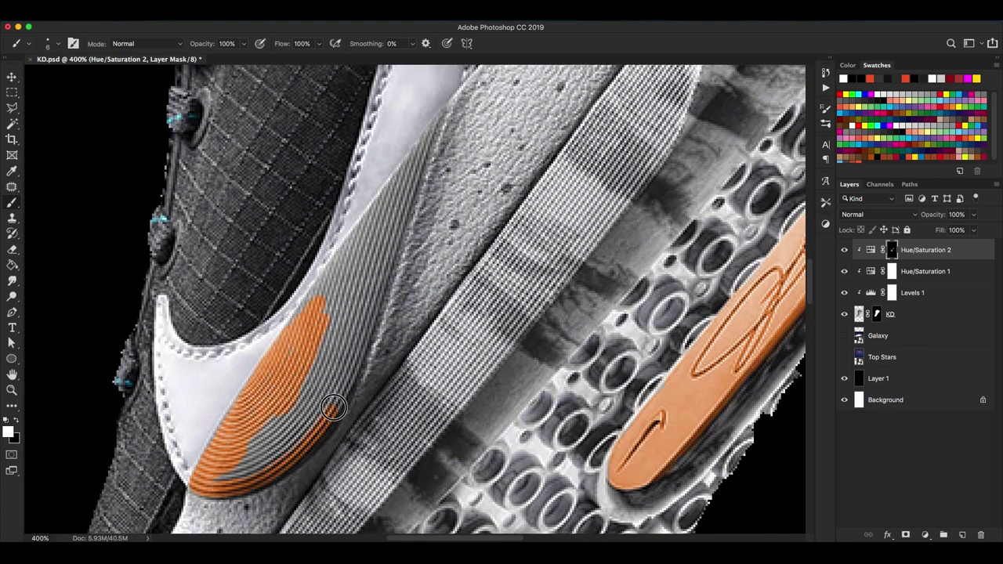
Finish painting the swoosh and lace eyelets orange using a slightly larger brush
scroll(397, 242, up, 3)
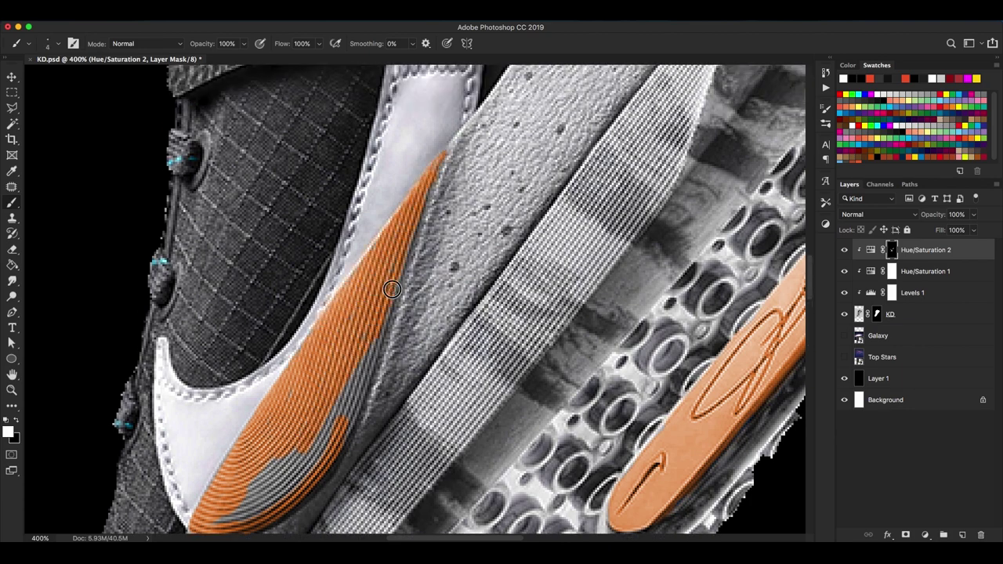
scroll(355, 389, down, 5)
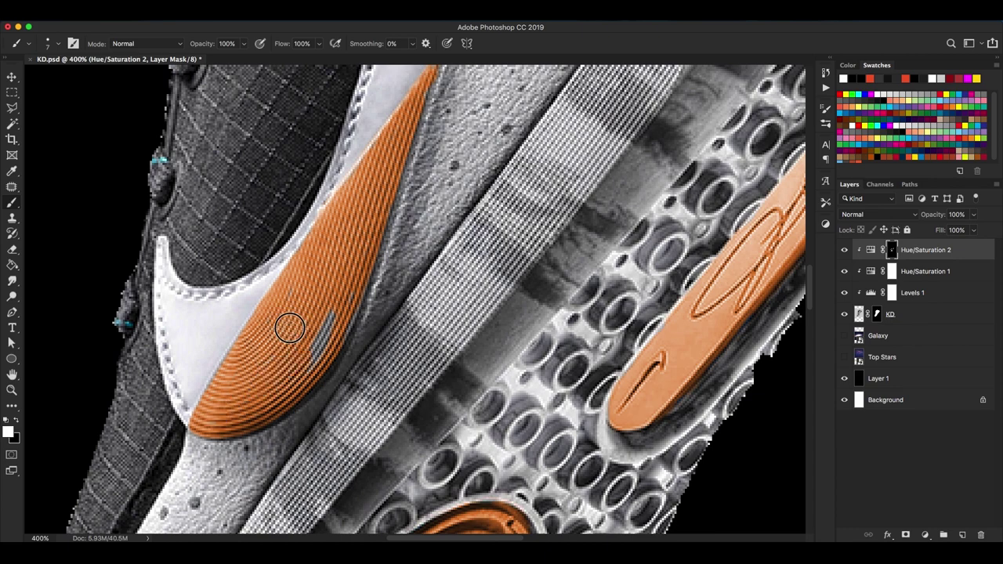
scroll(202, 430, up, 2)
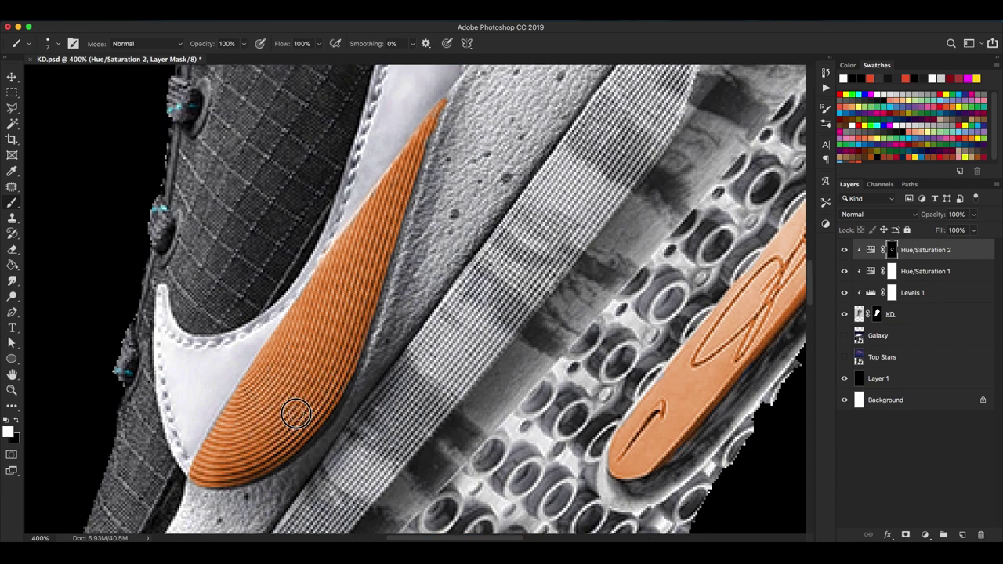
scroll(346, 281, up, 3)
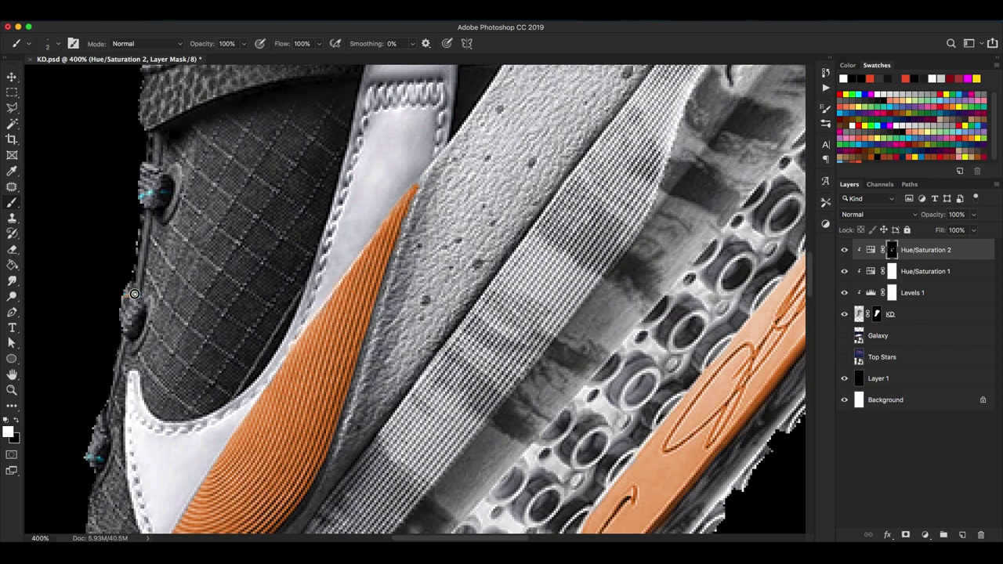
scroll(328, 114, up, 4)
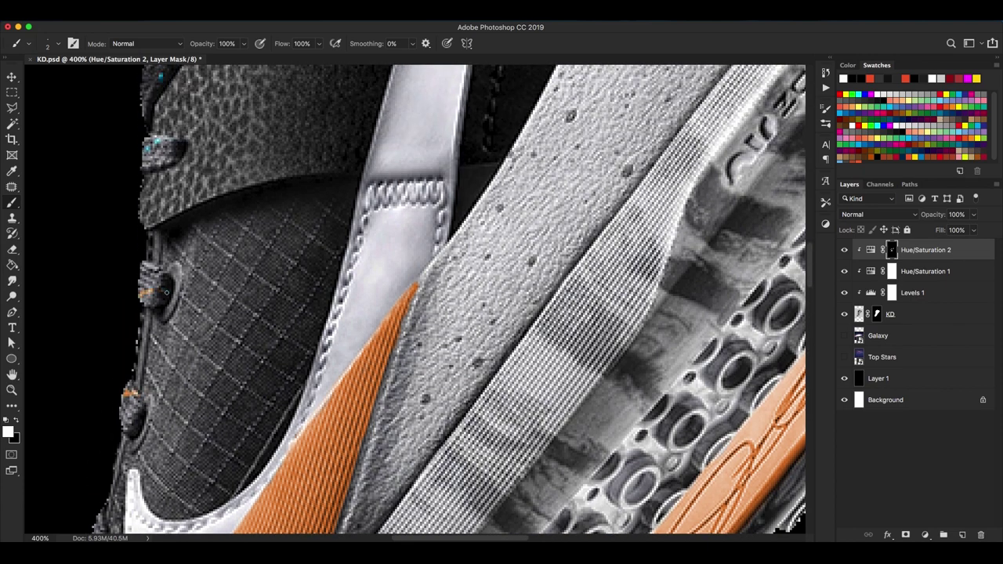
scroll(167, 291, up, 6)
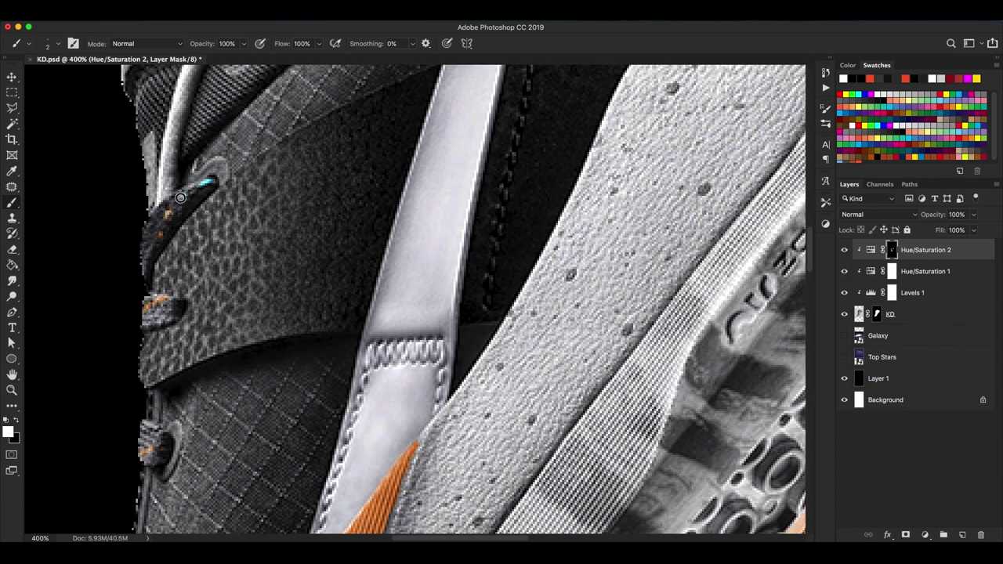
scroll(203, 182, up, 5)
key(bracketright)
key(bracketright)
key(bracketright)
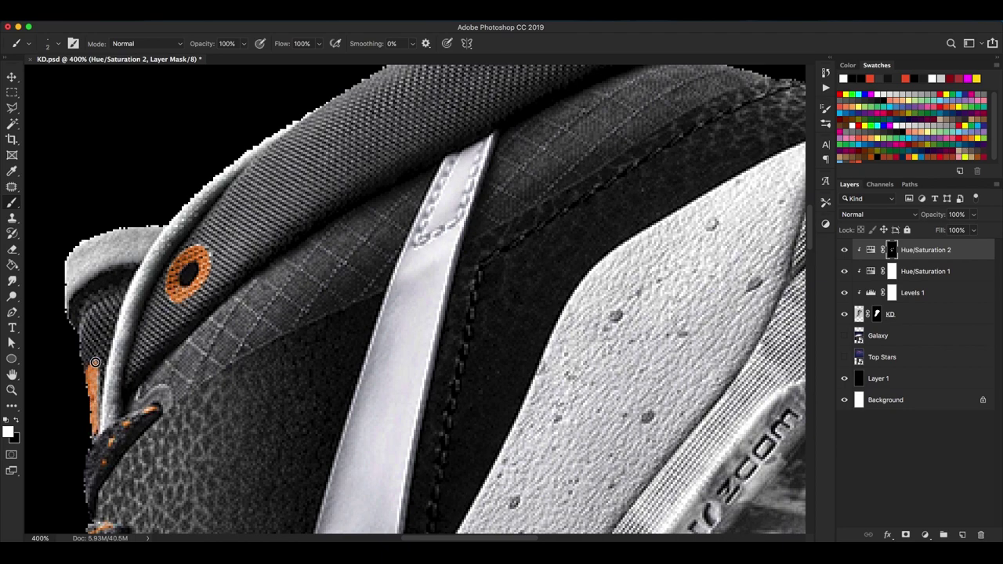
scroll(183, 381, down, 5)
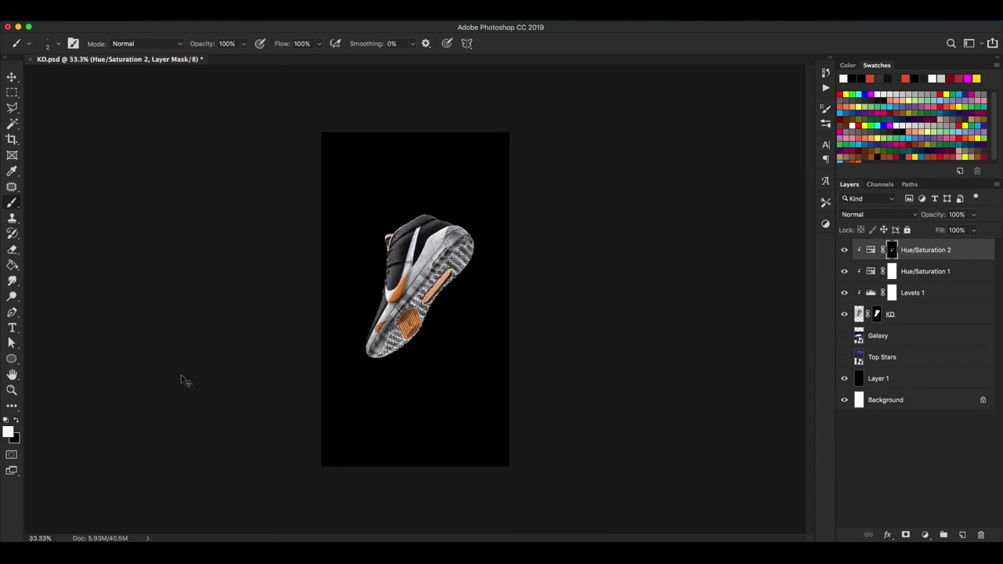
Show the Galaxy and Top Stars layers and mask away Top Stars' hard lower edges
scroll(208, 371, up, 3)
scroll(461, 331, down, 1)
click(844, 335)
click(845, 357)
click(887, 364)
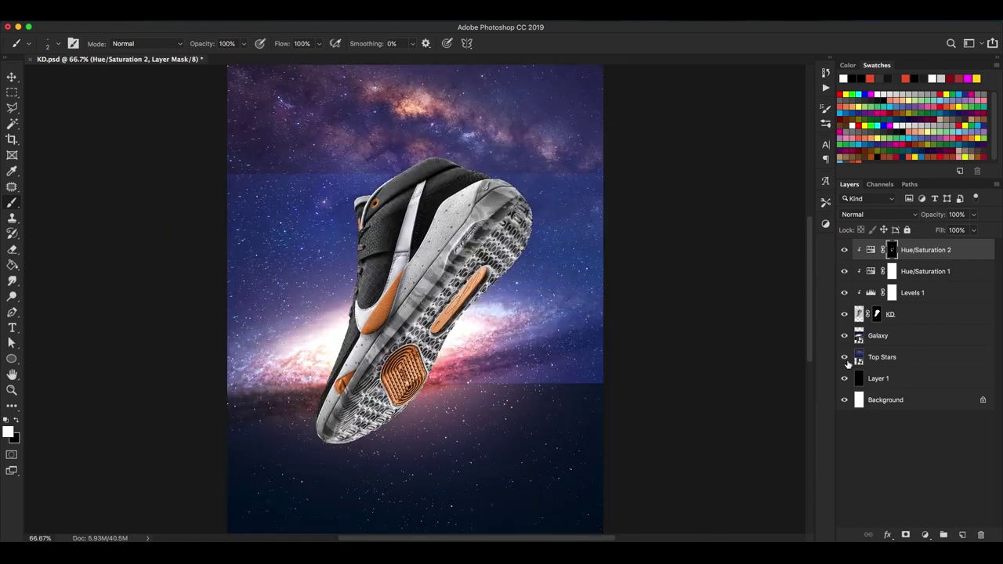
click(905, 535)
key(bracketright)
key(bracketright)
key(bracketright)
right_click(482, 426)
key(Return)
mouse_move(251, 414)
mouse_down()
mouse_move(235, 365)
mouse_move(609, 329)
mouse_up()
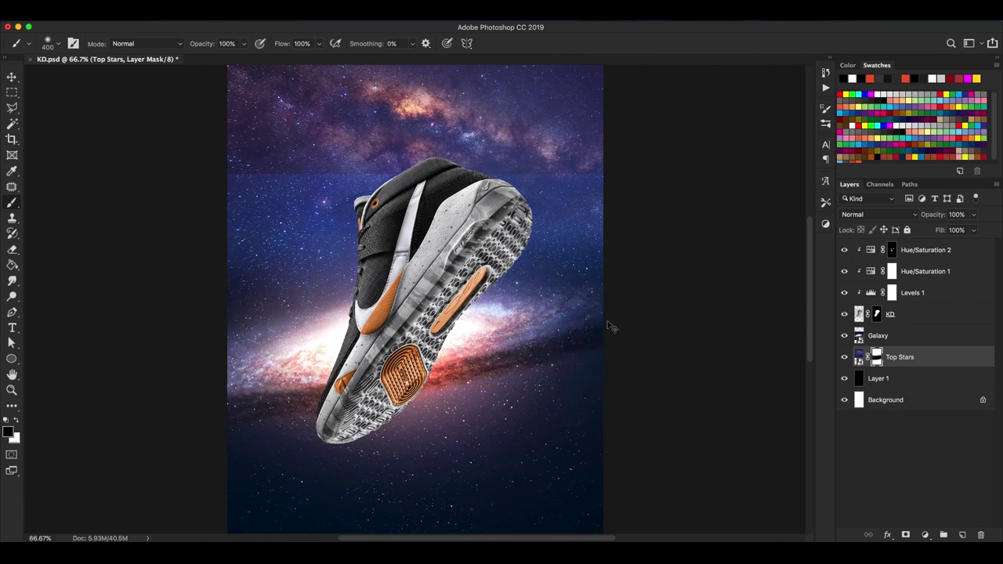
Add a mask to the Galaxy layer and set the brush size to 4
click(896, 336)
click(905, 535)
click(896, 313)
scroll(581, 257, up, 3)
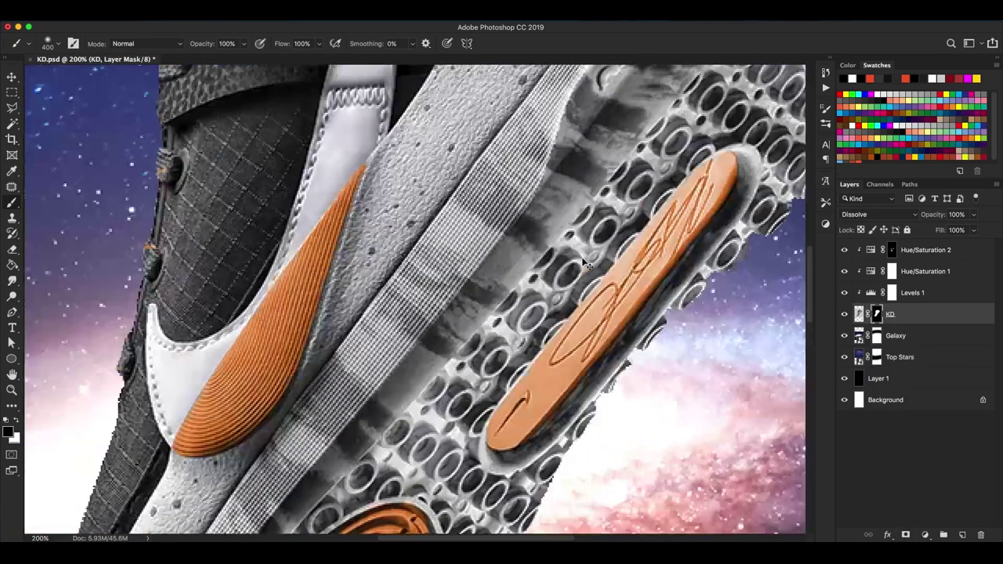
scroll(538, 213, up, 2)
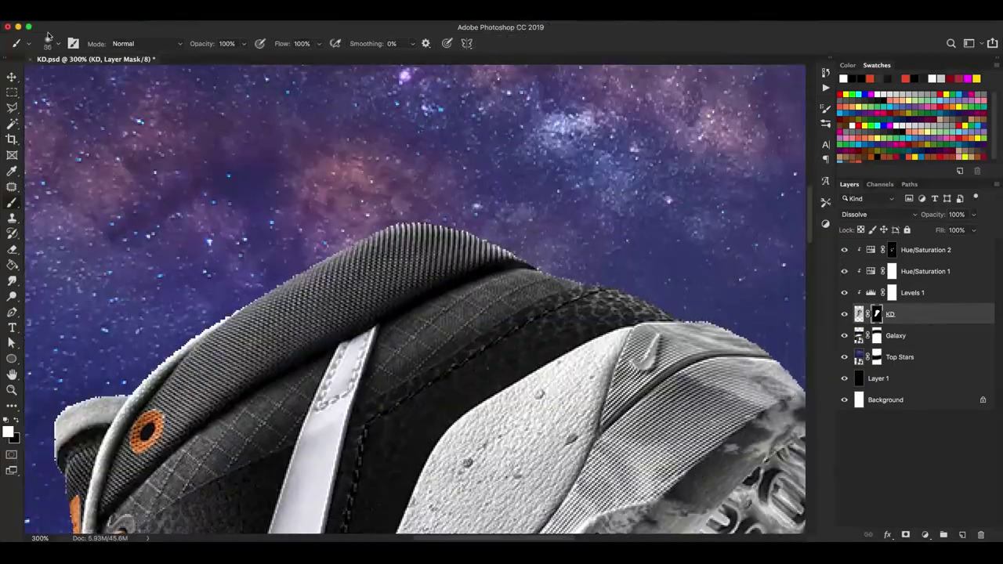
click(48, 39)
text(4)
key(Return)
Return to the orange tint mask, then view the whole composition and duplicate Top Stars
click(926, 250)
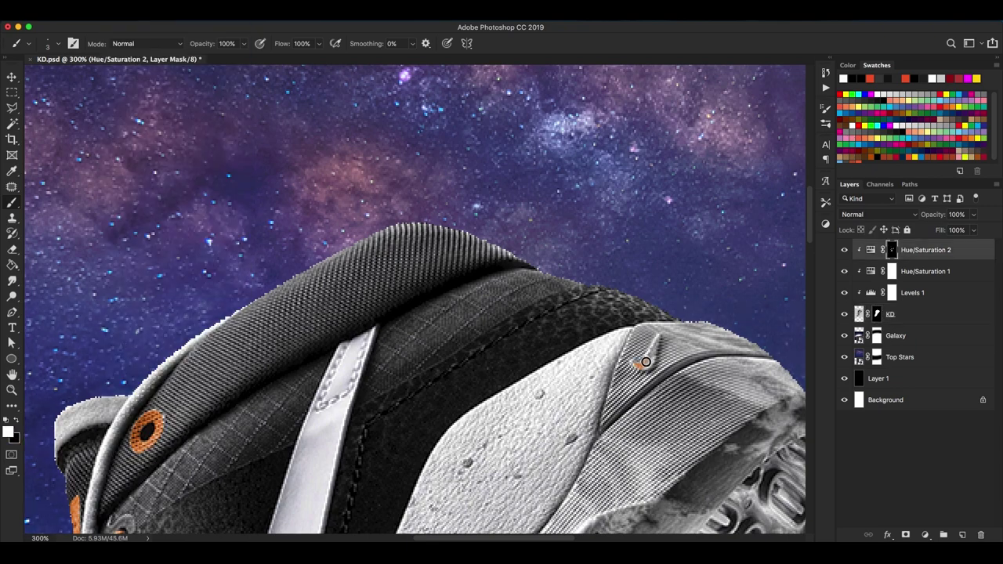
scroll(663, 356, left, 1)
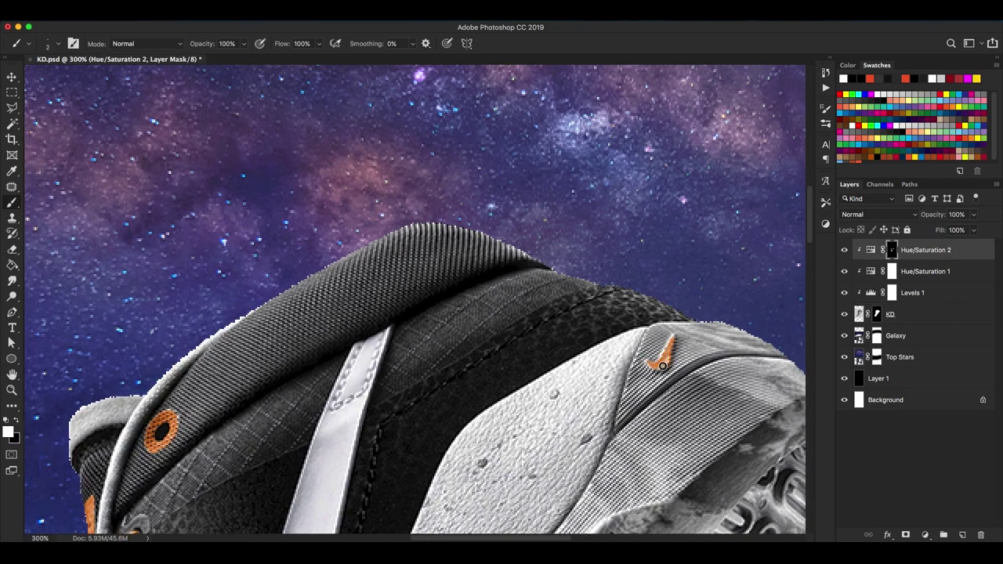
key(ctrl+0)
click(900, 357)
key(ctrl+j)
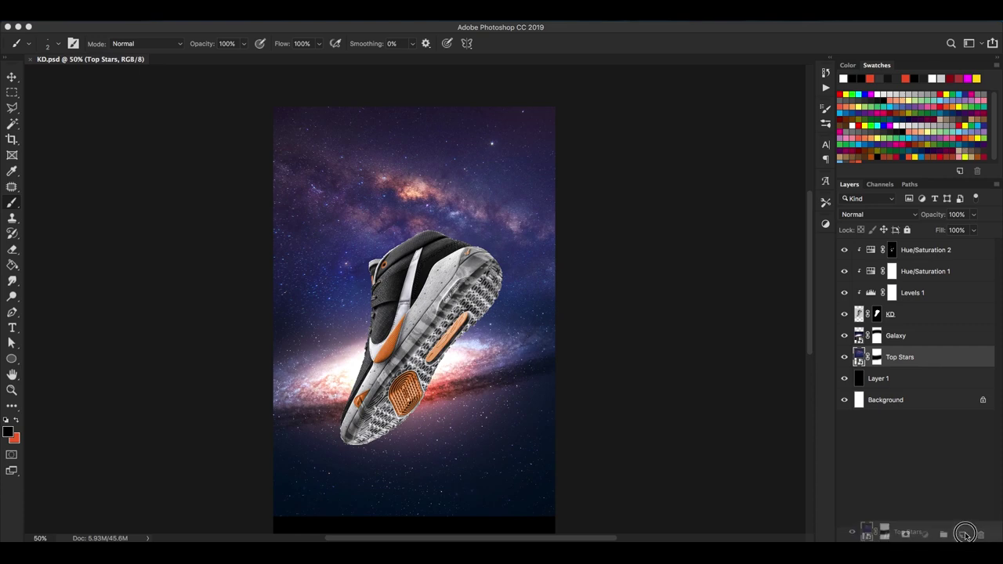
Flip the Top Stars copy vertically and move it down to fill the canvas bottom
key(ctrl+t)
drag(690, 368, 701, 305)
key(ctrl+z)
key(ctrl+minus)
drag(439, 196, 436, 369)
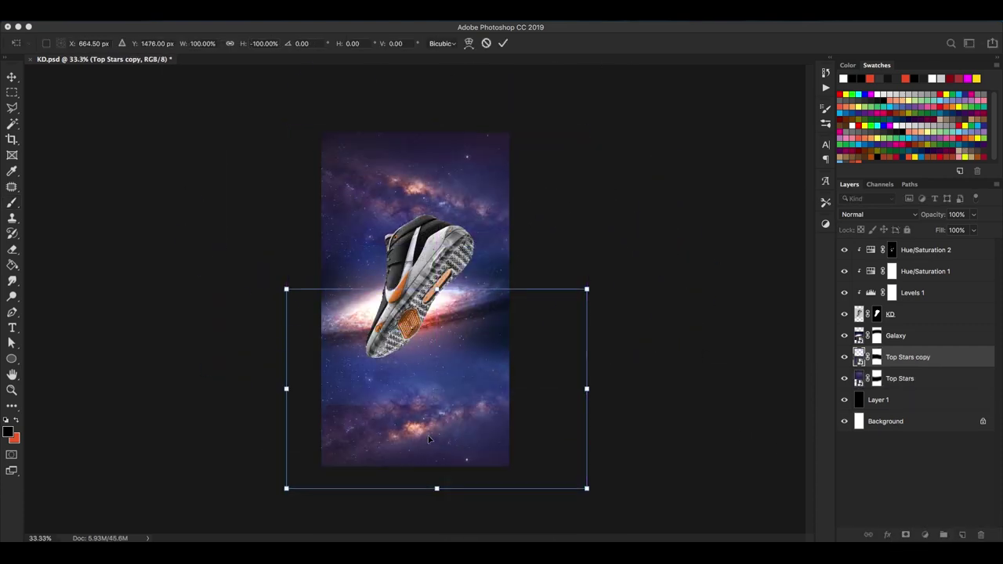
key(Return)
Target the Galaxy layer's mask with a larger black brush
click(878, 333)
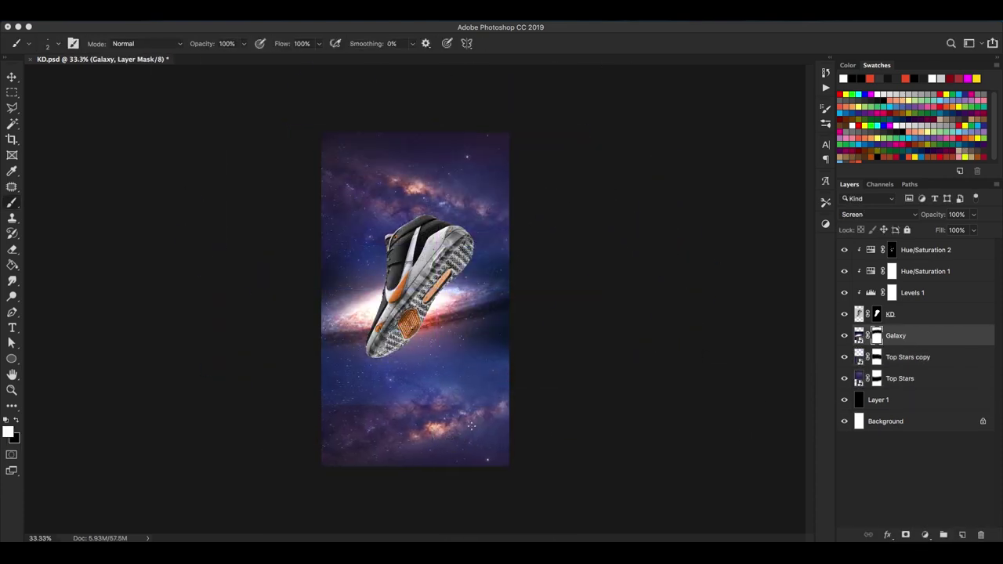
key(x)
key(bracketright)
right_click(523, 417)
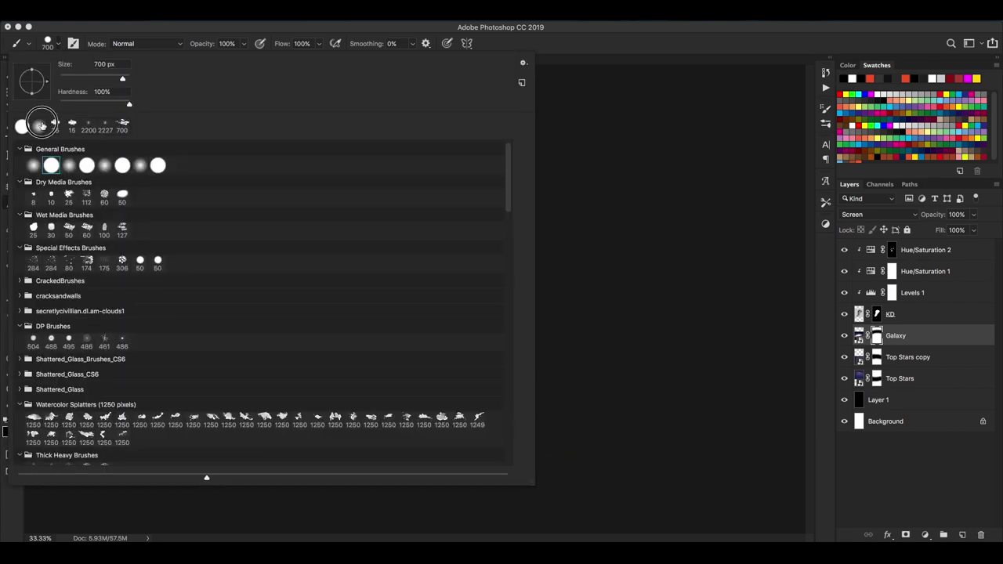
key(Escape)
Add a Color Balance adjustment above Galaxy and copy it above the Top Stars layer
click(826, 223)
click(730, 266)
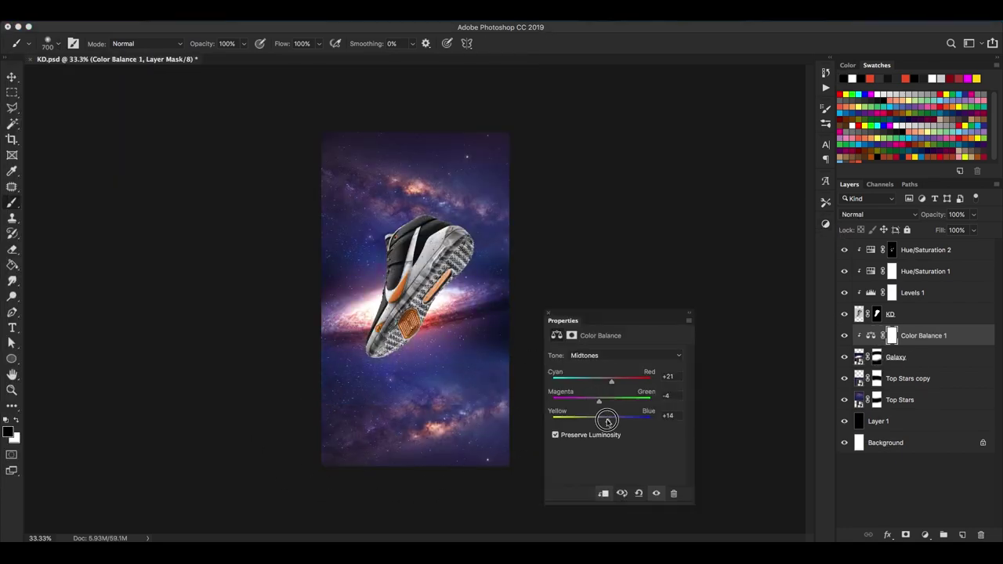
drag(925, 336, 940, 389)
drag(611, 381, 613, 382)
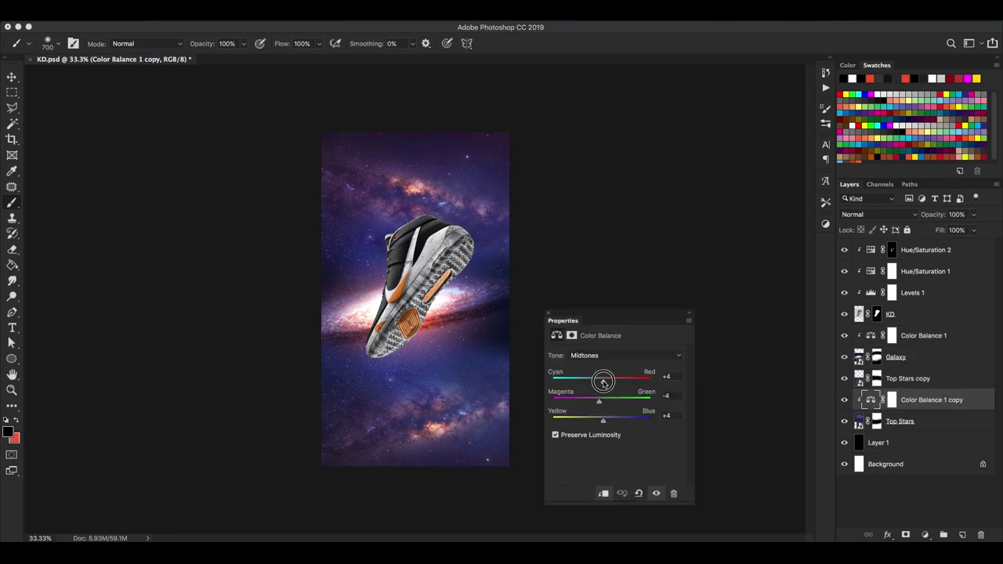
click(250, 9)
click(369, 192)
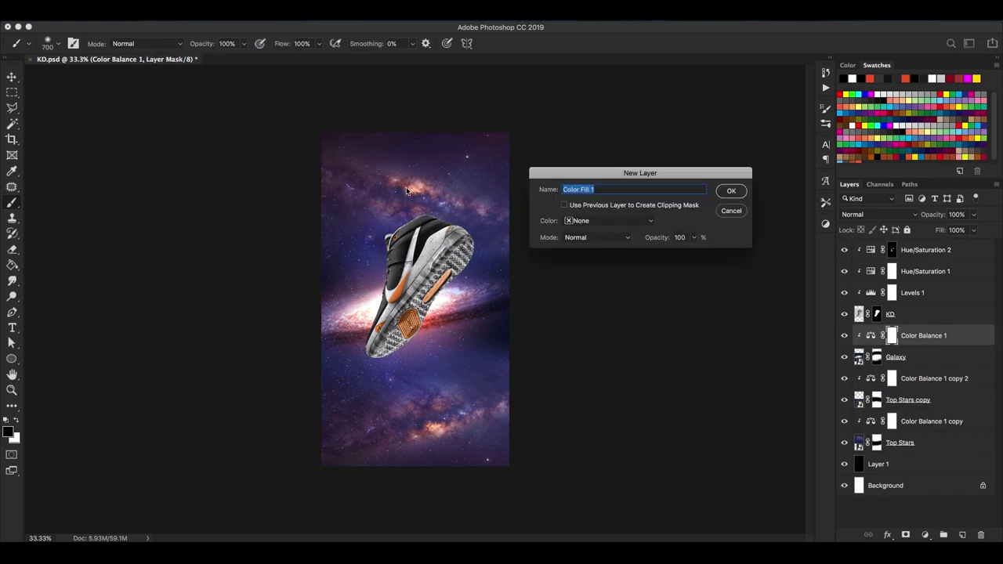
Add an 'Orange' solid color fill (f26531) above Color Balance 1, blended as Soft Light
text(Orange)
key(Return)
click(864, 157)
click(967, 322)
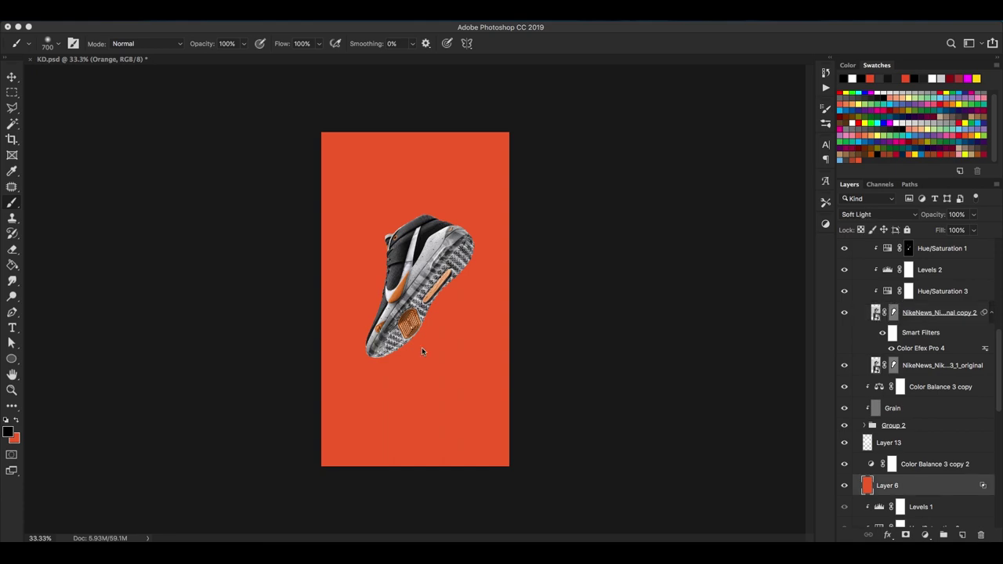
drag(901, 481, 902, 345)
click(878, 214)
click(902, 345)
double_click(953, 345)
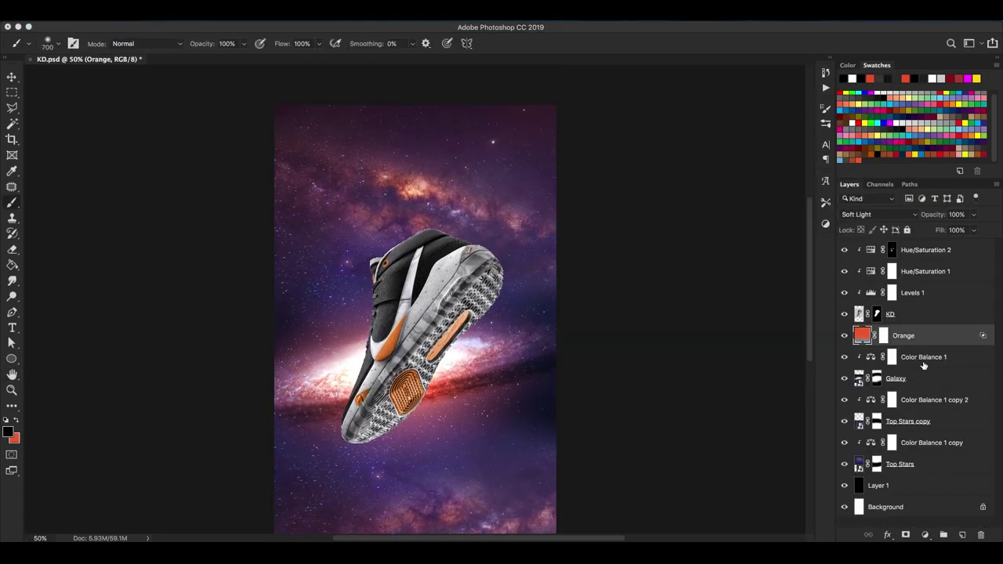
Merge copies of the Color Balance 1 through Top Stars layers into a filtered smart object
click(925, 357)
shift+click(902, 464)
drag(902, 464, 948, 475)
right_click(948, 476)
click(851, 218)
click(259, 12)
click(384, 29)
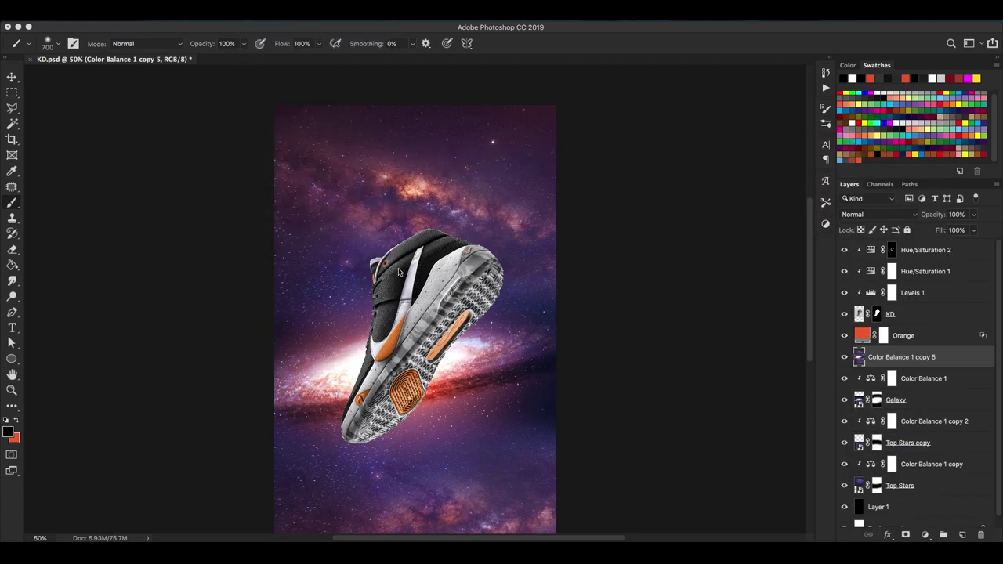
Add Hue/Saturation (+31) and a Levels adjustment with tightened black and white inputs
click(825, 223)
click(728, 262)
drag(615, 421, 635, 421)
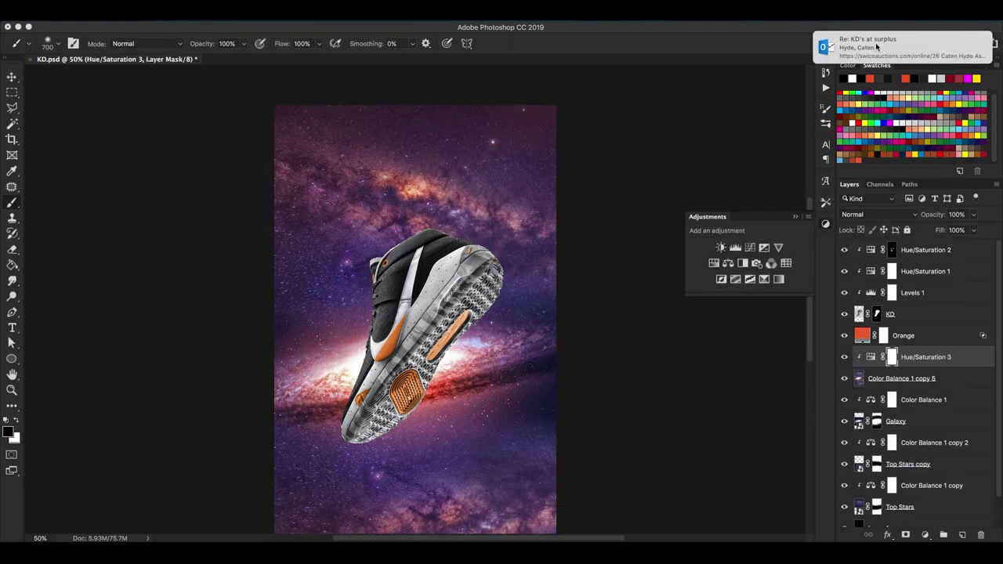
click(735, 247)
drag(571, 435, 577, 435)
drag(670, 436, 667, 435)
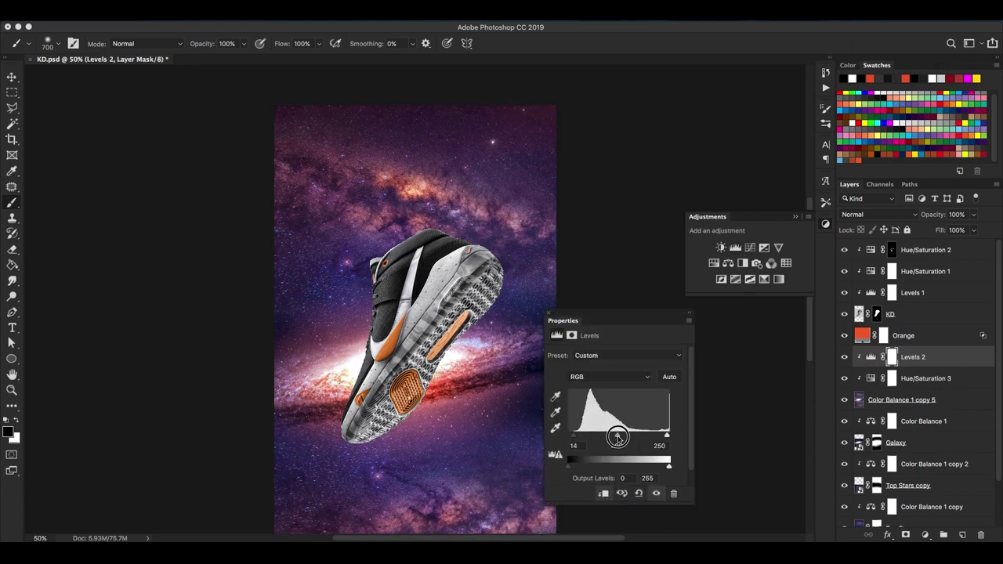
key(v)
click(917, 401)
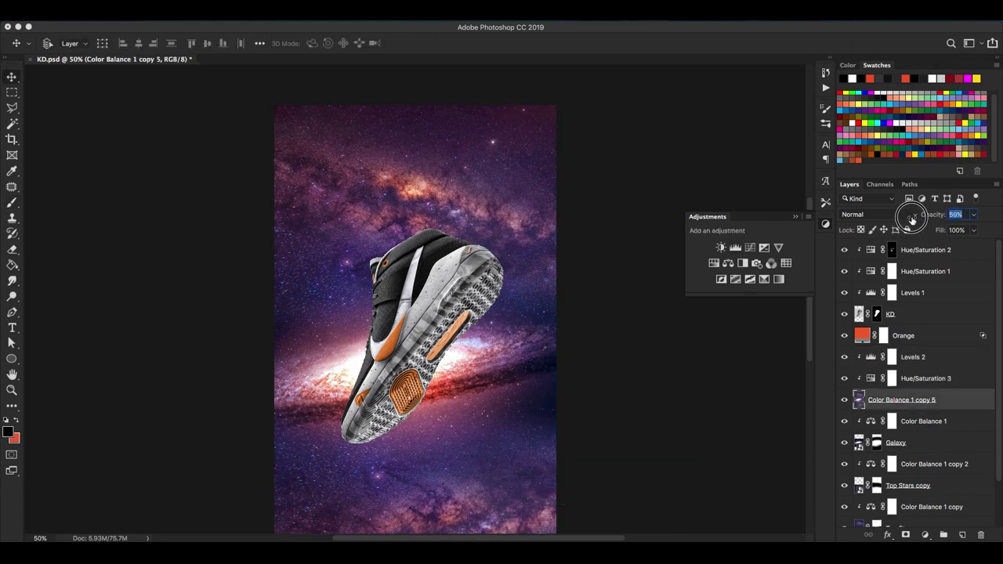
text(54)
scroll(686, 307, down, 2)
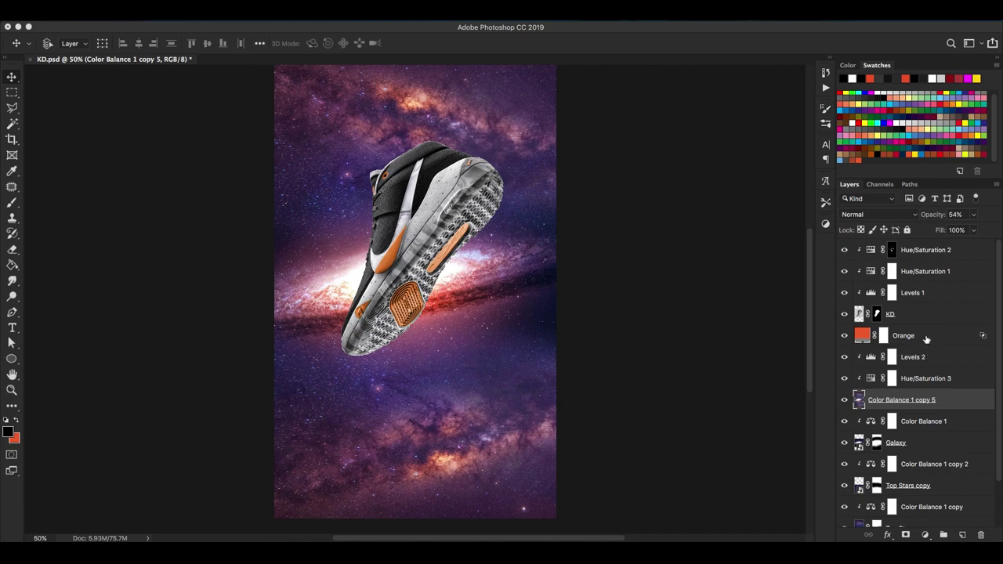
Add Layer 2 above Orange and prepare a white soft brush at low flow for painting light
click(963, 535)
key(b)
click(844, 79)
click(275, 44)
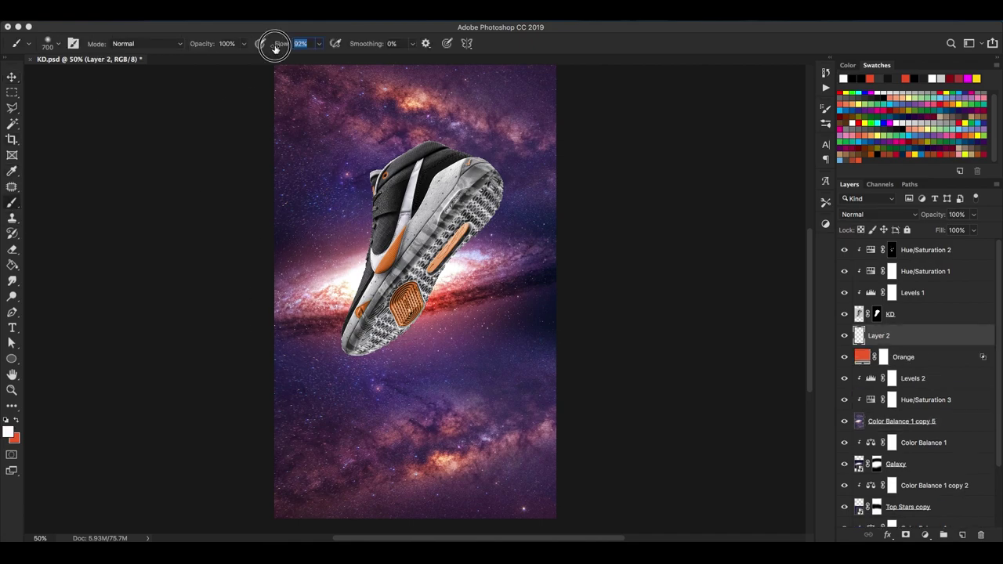
text(34)
key(Return)
key(super+plus)
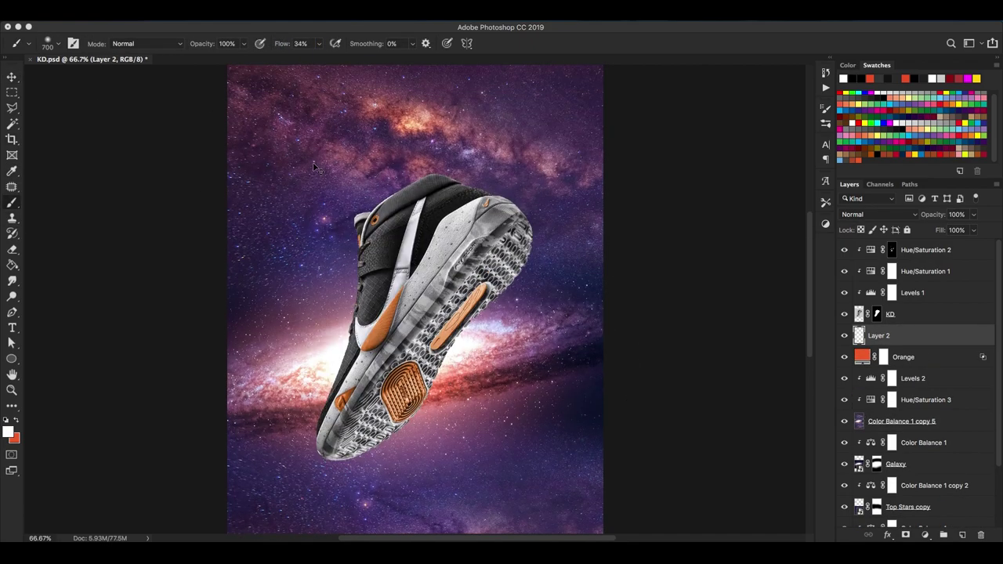
key(shift+1)
key(shift+8)
key(super+minus)
key(bracketright)
key(bracketright)
key(bracketright)
key(bracketright)
key(bracketright)
key(super+minus)
key(shift+0)
key(shift+1)
Add Layer 3 set to Linear Dodge (Add) and tune brush size and flow for orange glow
key(bracketleft)
key(bracketleft)
key(bracketleft)
super+click(962, 535)
click(876, 214)
click(886, 314)
key(super+plus)
key(super+plus)
key(shift+4)
key(shift+7)
scroll(507, 421, down, 2)
key(bracketleft)
key(bracketleft)
key(bracketleft)
key(shift+2)
key(shift+3)
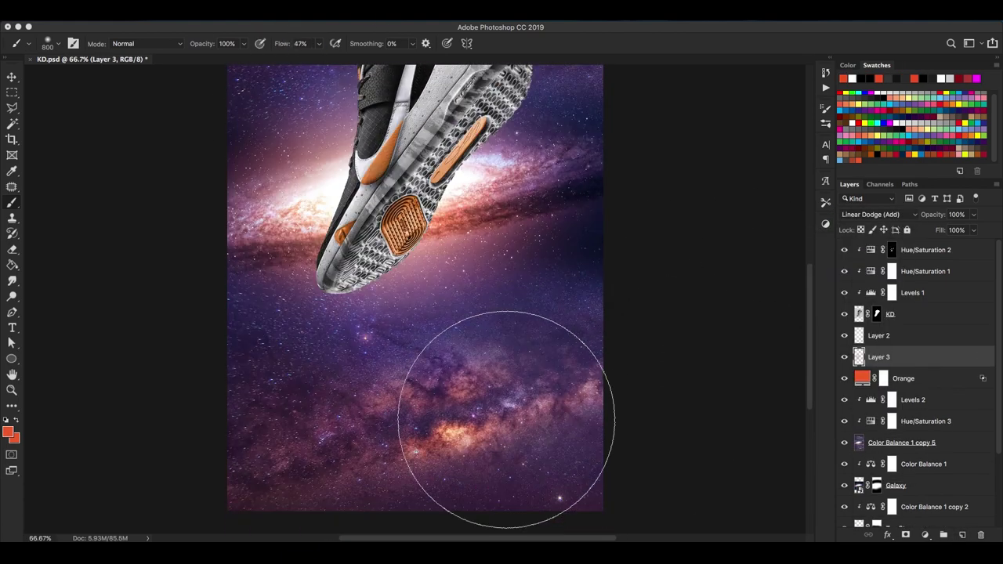
scroll(470, 274, up, 5)
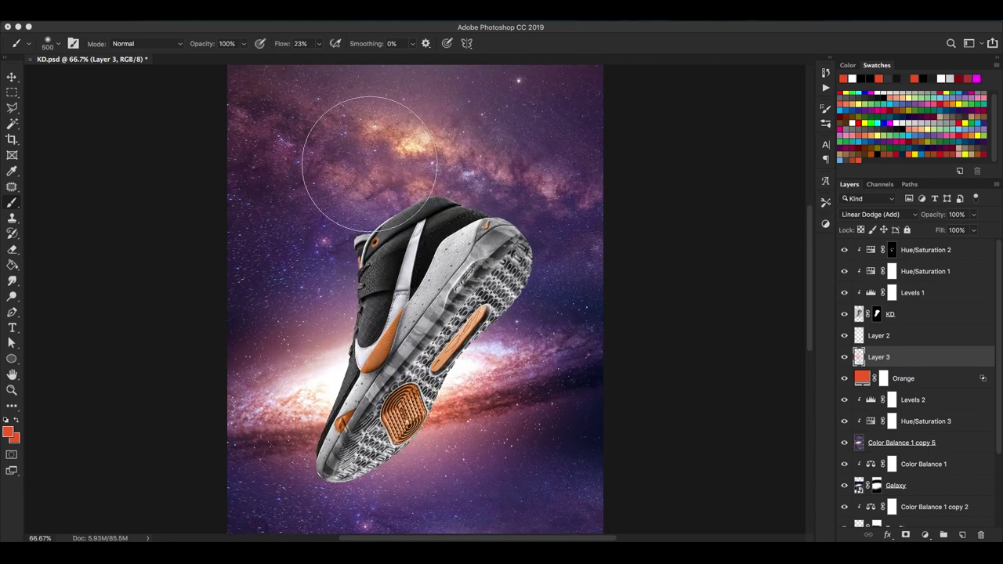
scroll(438, 208, up, 3)
key(bracketright)
Check the reference document, close the Levels settings, and select the KD layer
key(super+grave)
key(super+grave)
key(super+minus)
key(super+minus)
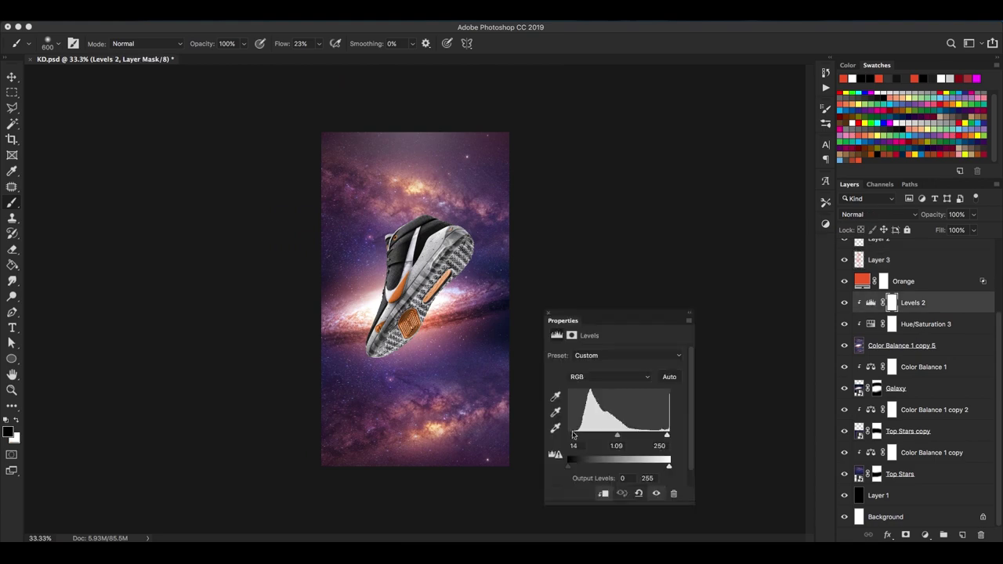
click(555, 329)
key(super+equal)
scroll(917, 353, up, 3)
click(890, 314)
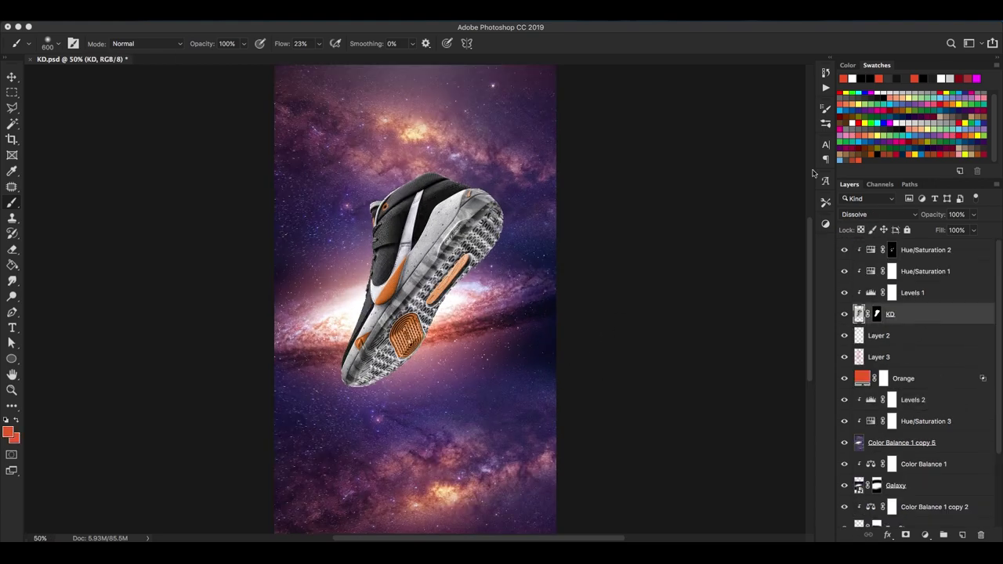
Run the saved Dodge Burn action
click(826, 87)
click(737, 415)
click(740, 441)
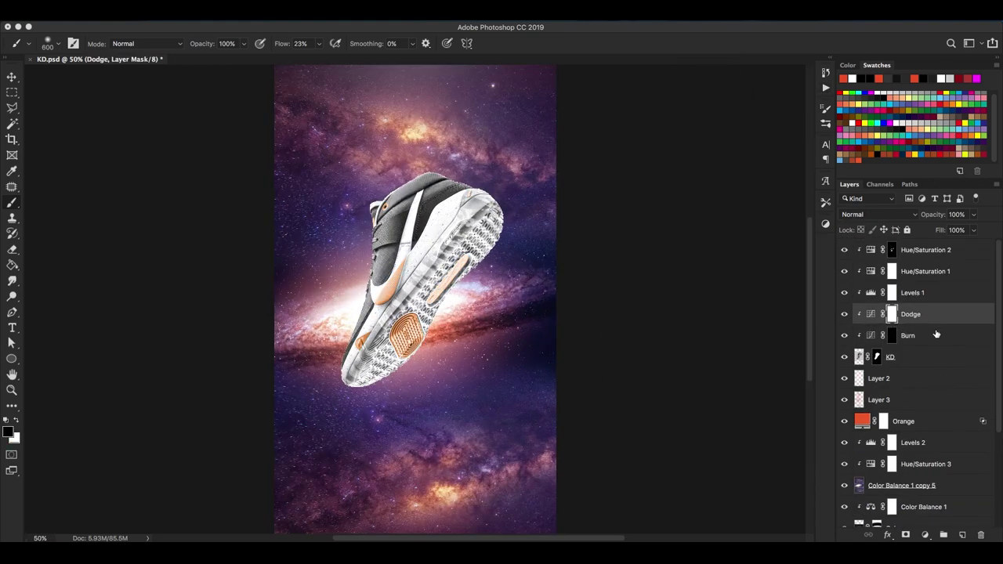
drag(981, 535, 980, 535)
Add an Exposure adjustment at +3.58, limited to brighter underlying areas
click(825, 223)
click(765, 247)
drag(616, 383, 649, 383)
drag(655, 328, 697, 330)
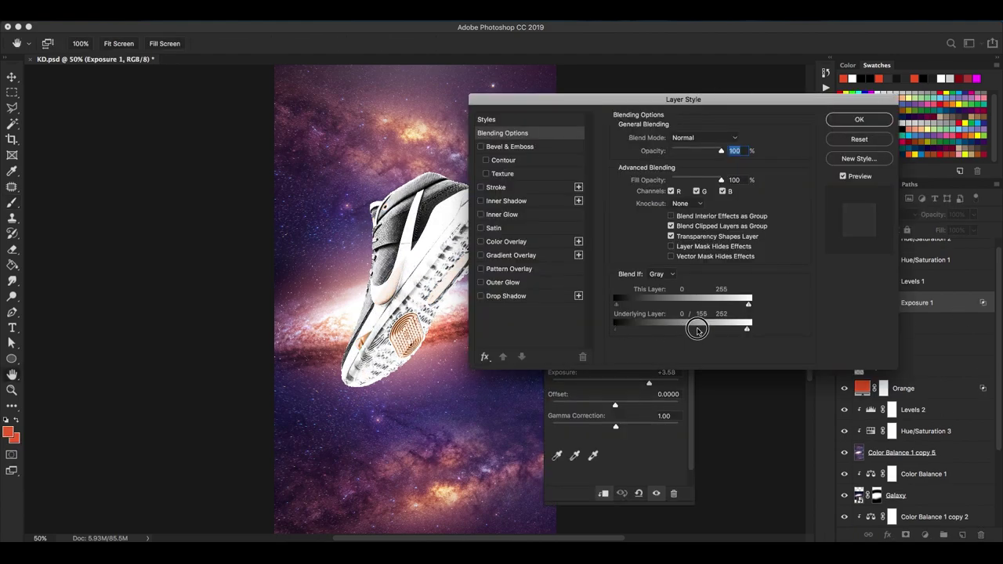
click(857, 118)
Invert the Exposure 1 mask and paint with a low-flow brush to lighten the shoe's top
click(892, 303)
key(d)
key(ctrl+i)
key(ctrl+plus)
key(ctrl+plus)
key(ctrl+plus)
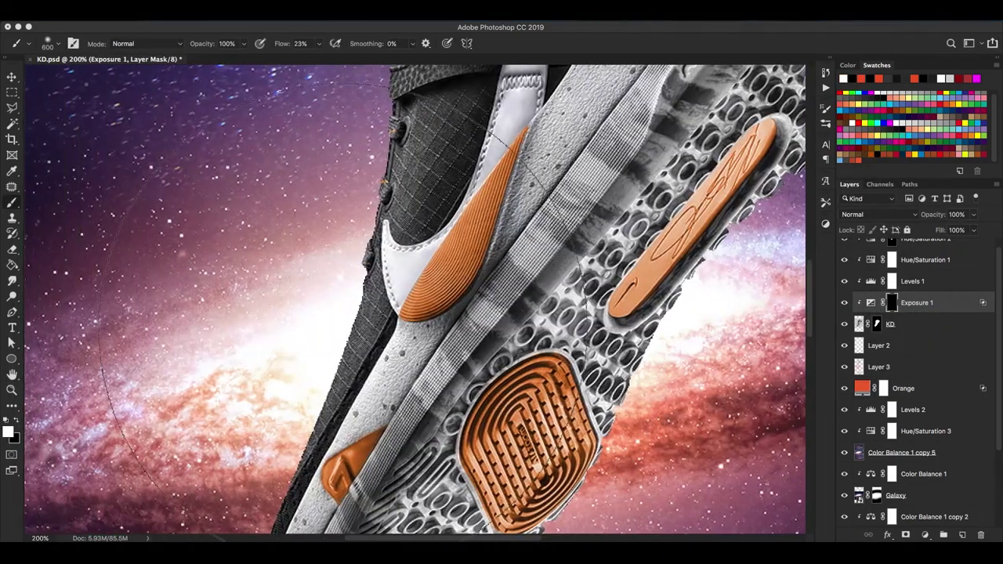
key(shift+0)
key(shift+9)
key(bracketleft)
key(bracketleft)
key(bracketleft)
scroll(517, 345, right, 5)
scroll(518, 345, up, 5)
key(ctrl+minus)
key(ctrl+minus)
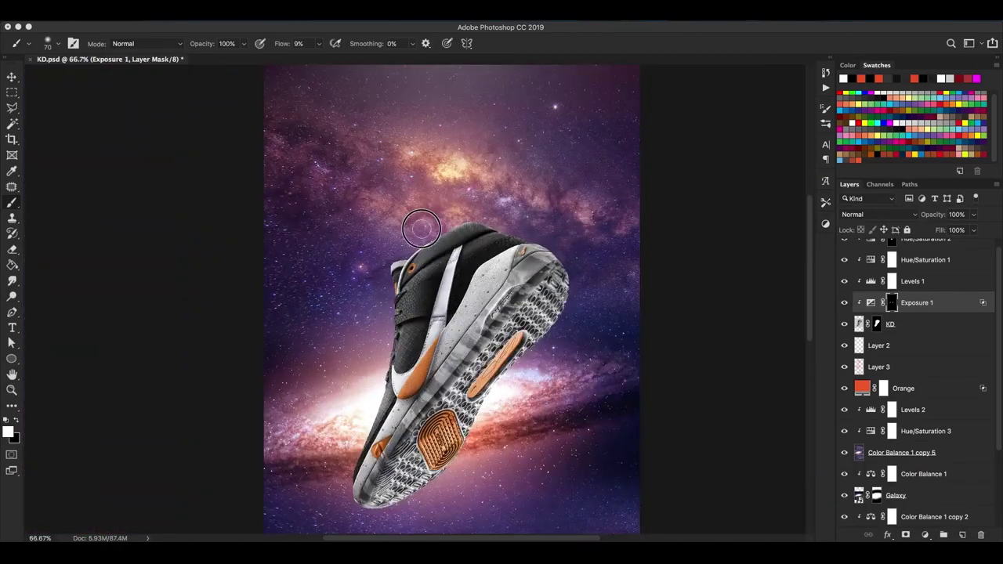
drag(421, 228, 470, 235)
scroll(470, 258, down, 2)
scroll(471, 258, down, 5)
scroll(510, 309, up, 7)
key(bracketright)
key(bracketright)
key(bracketright)
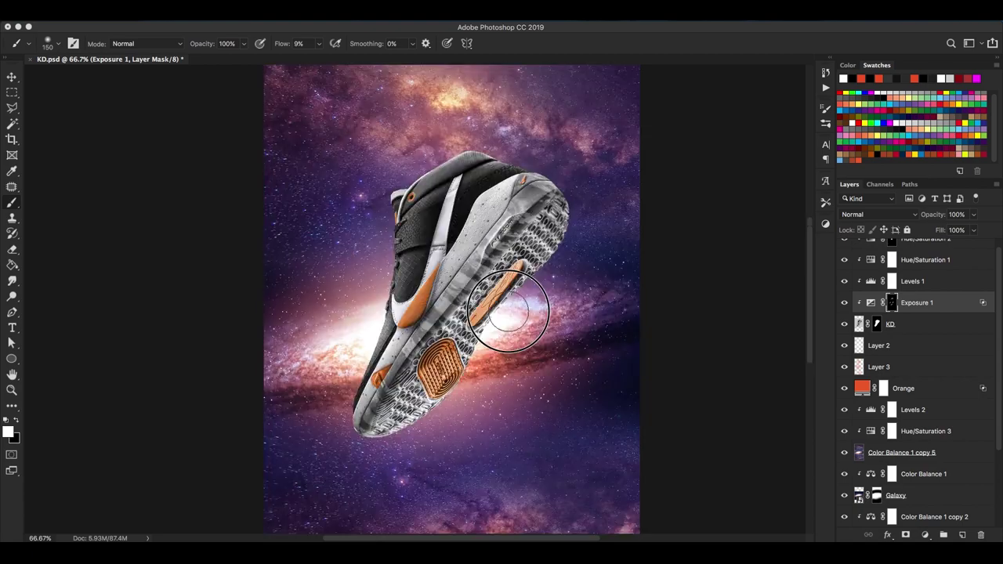
Add a Hue/Saturation adjustment, copy Hue/Saturation 2 without its mask, and brighten the galaxy glow beside the sole
key(ctrl+u)
mouse_move(921, 251)
alt+mouse_down()
mouse_move(940, 267)
mouse_move(980, 535)
alt+mouse_up()
click(578, 201)
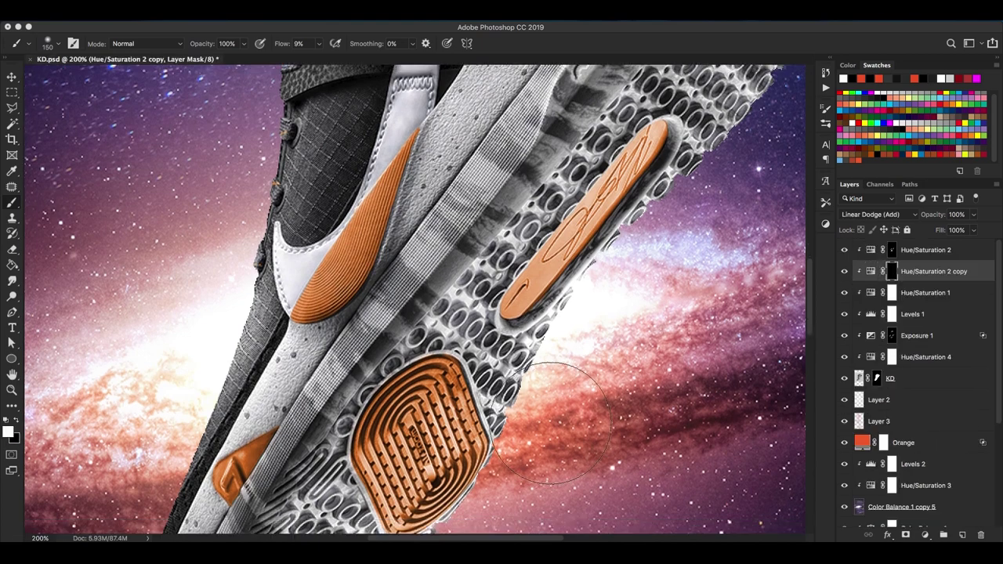
drag(552, 423, 593, 347)
key(shift+2)
key(shift+6)
drag(674, 329, 631, 363)
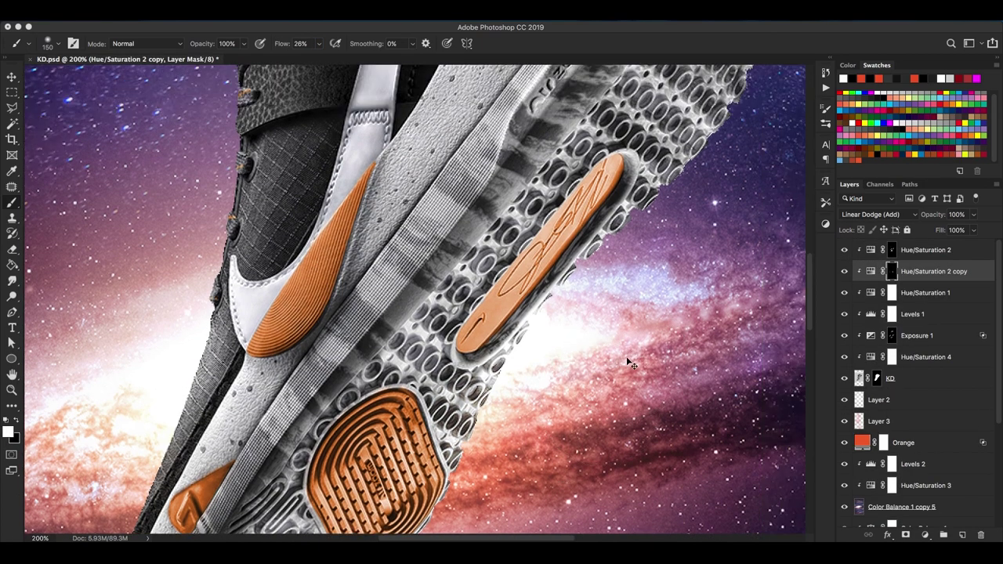
Add empty Layer 4 at the top of the stack with an orange-red paint colour
key(super+1)
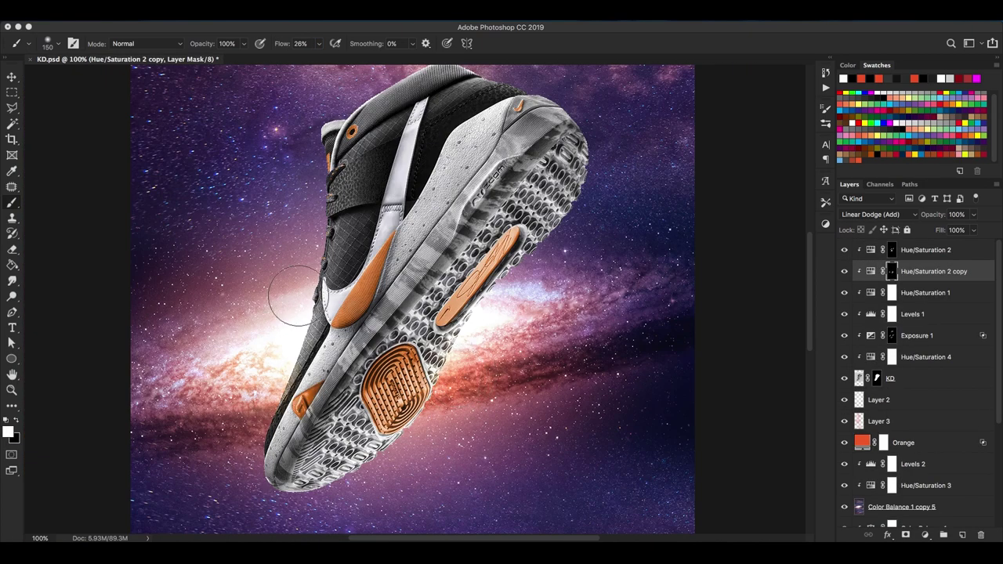
scroll(294, 293, up, 1)
scroll(548, 150, down, 5)
scroll(269, 365, down, 6)
key(super+minus)
key(super+minus)
key(super+shift+alt+n)
click(857, 160)
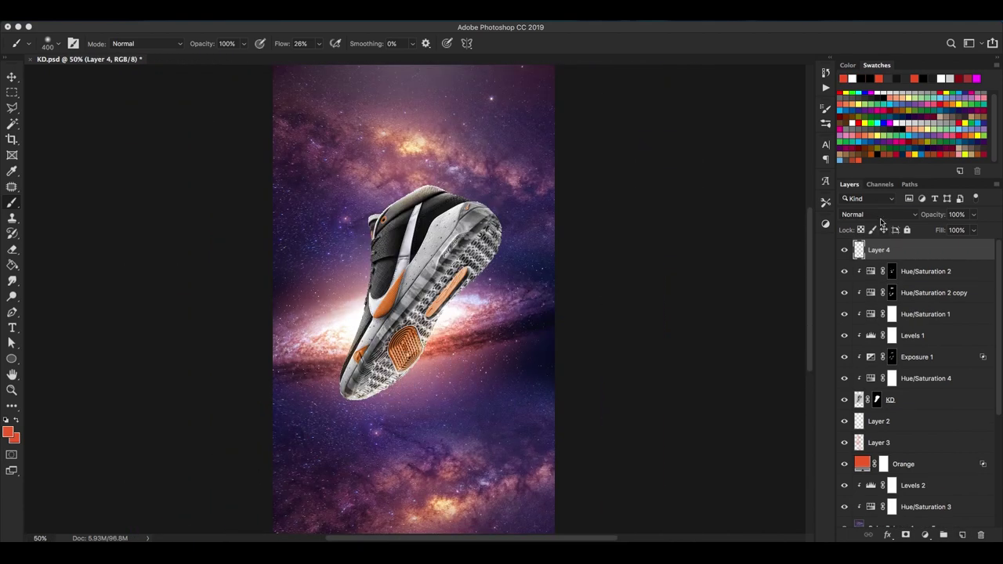
Add a new Linear Burn layer above Hue/Saturation 2 and enlarge the brush to 1100
click(925, 272)
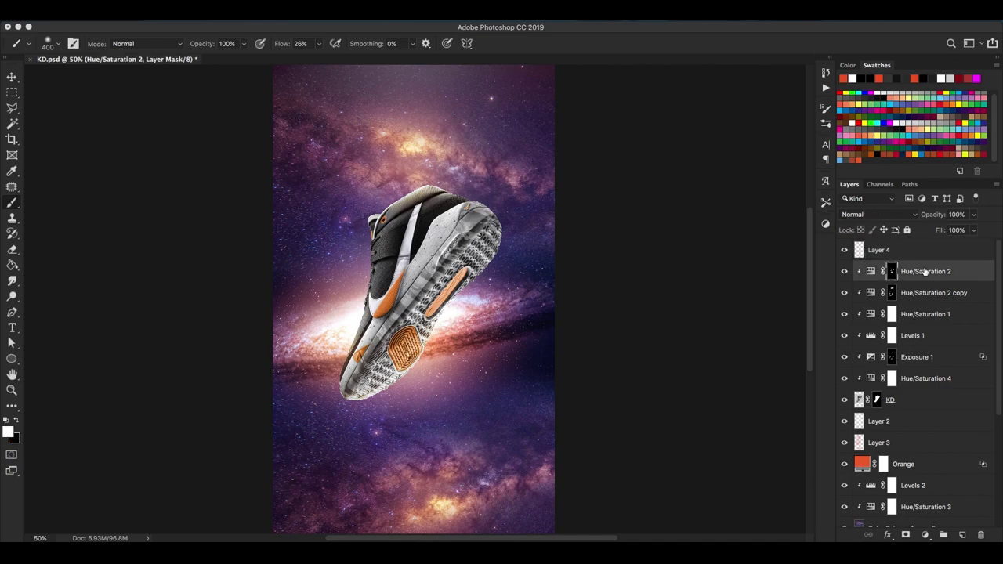
key(super+shift+alt+n)
click(878, 214)
click(874, 274)
scroll(658, 235, down, 5)
key(bracketright)
key(bracketright)
key(bracketright)
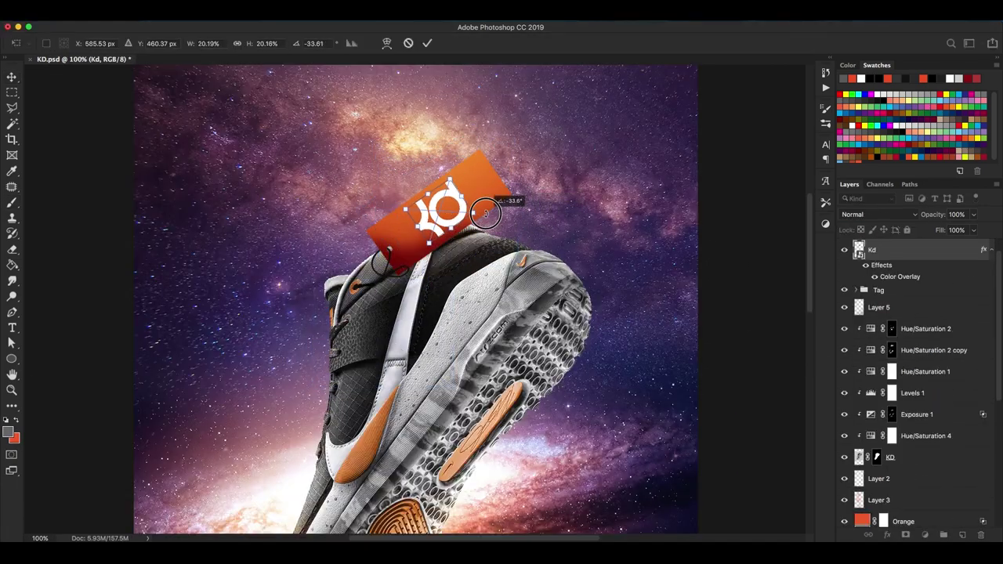
key(ctrl+minus)
key(ctrl+minus)
right_click(904, 251)
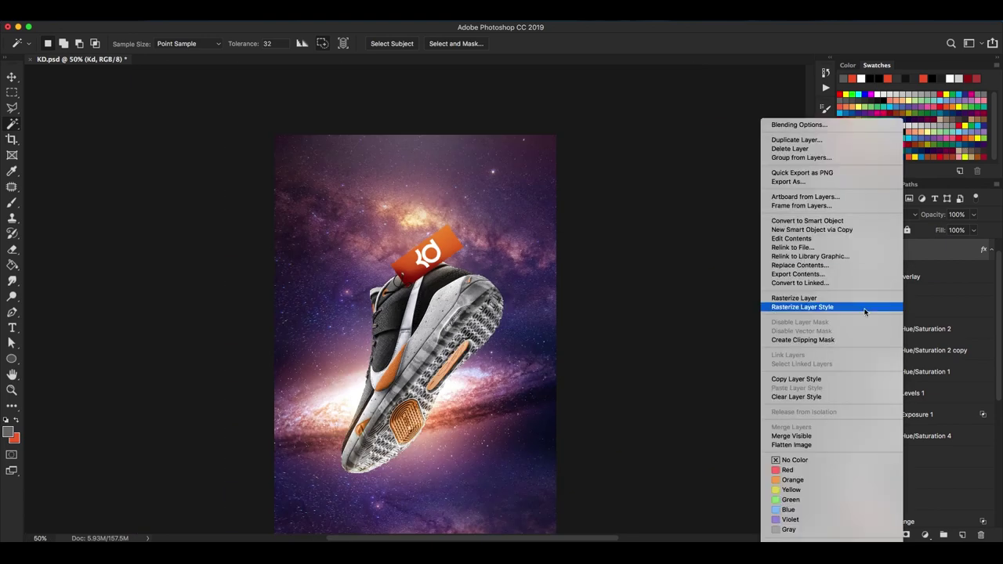
Set the Kd logo's Gradient Overlay to Normal blend mode at a 121° angle
click(643, 282)
key(ctrl+plus)
key(ctrl+plus)
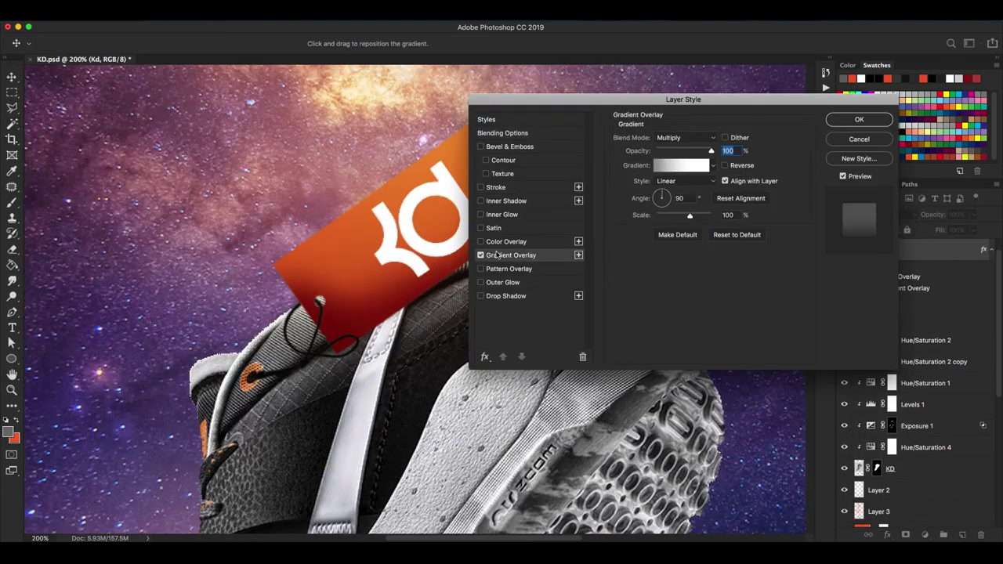
click(976, 133)
click(686, 138)
click(674, 110)
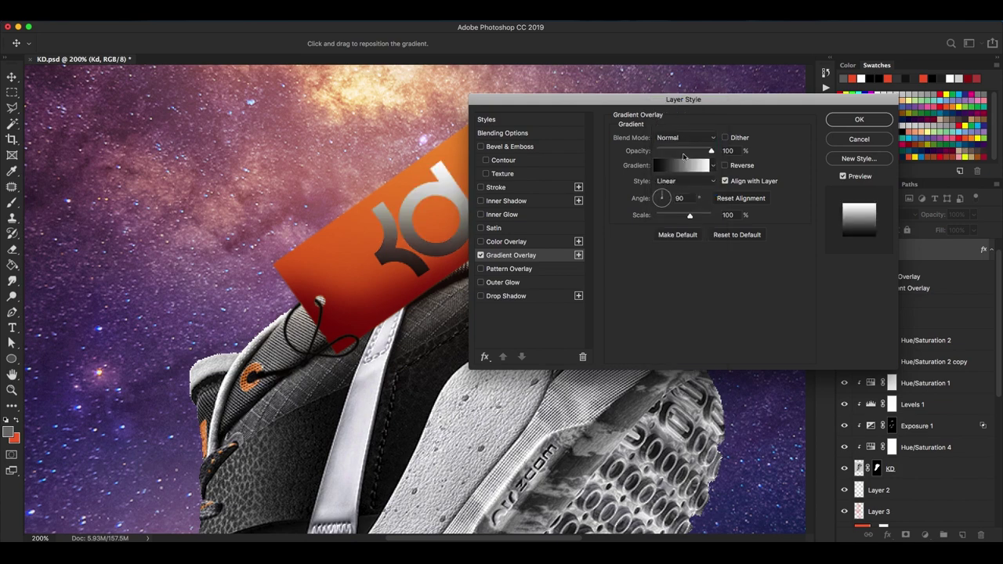
drag(663, 197, 656, 194)
Edit the gradient to orange ff7400 and white stops with a 38% midpoint, and apply it
click(682, 164)
double_click(785, 286)
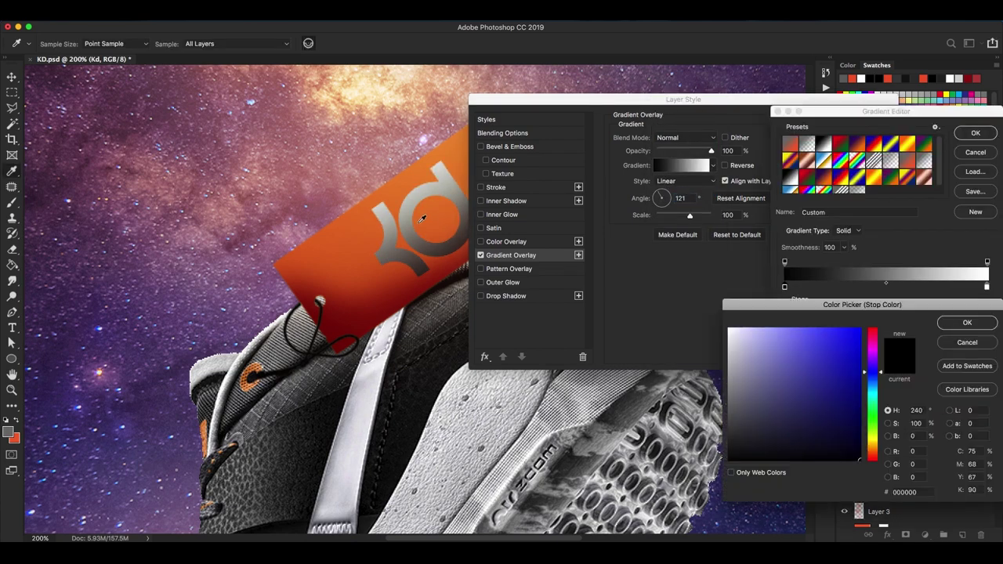
click(789, 345)
drag(789, 345, 788, 329)
click(907, 316)
drag(987, 287, 955, 287)
drag(869, 286, 848, 283)
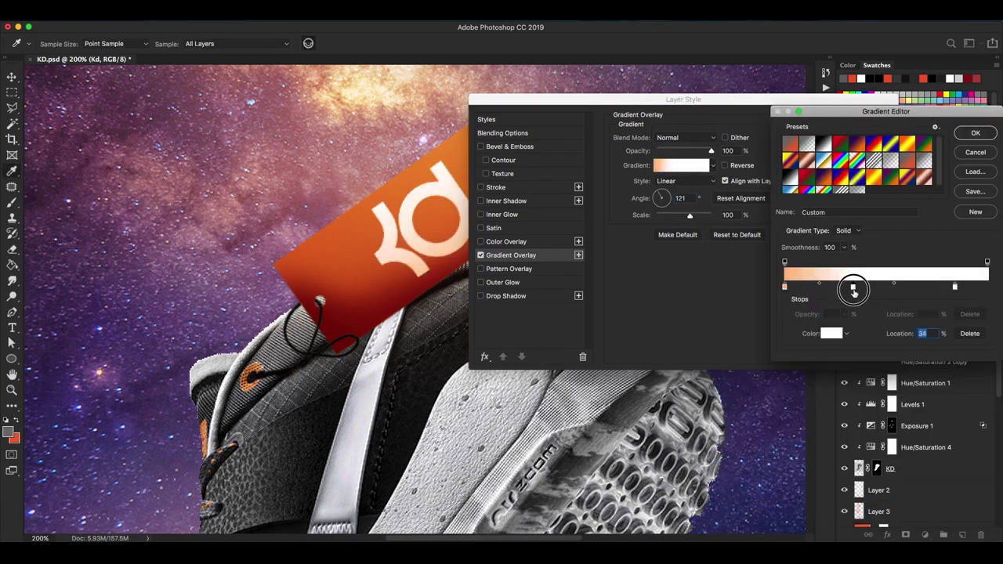
double_click(785, 286)
drag(838, 345, 879, 319)
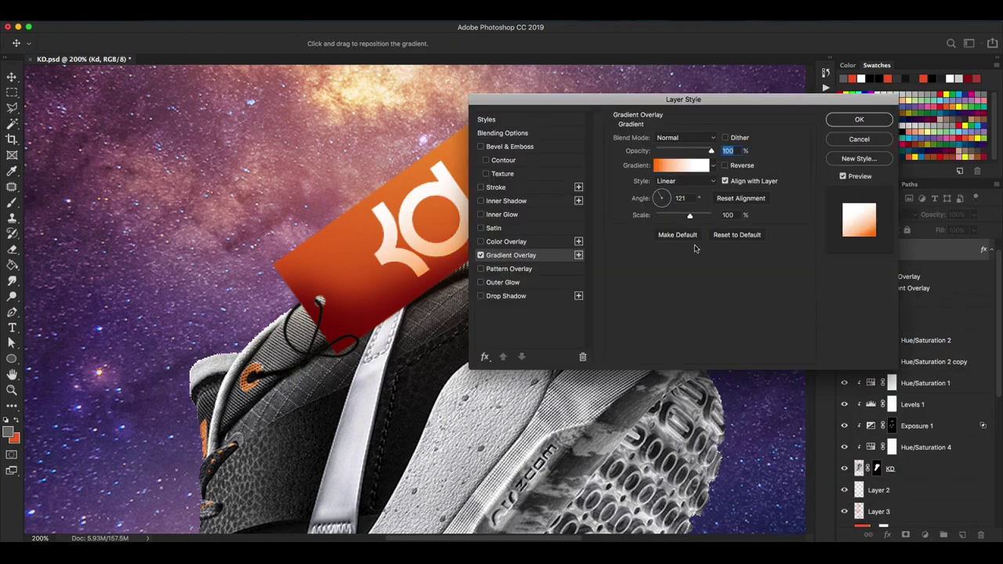
click(681, 164)
click(808, 285)
key(Return)
key(Return)
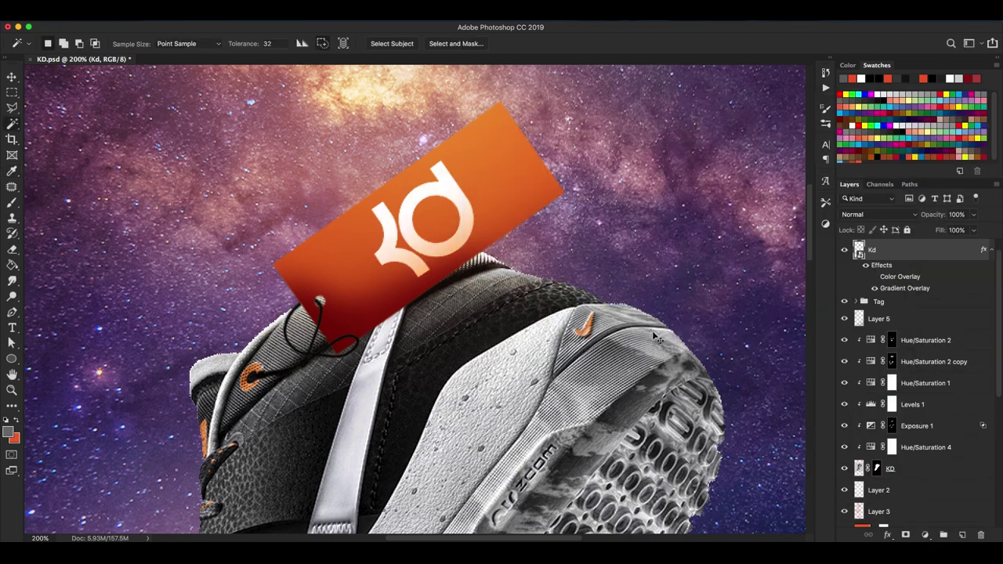
key(ctrl+0)
click(879, 490)
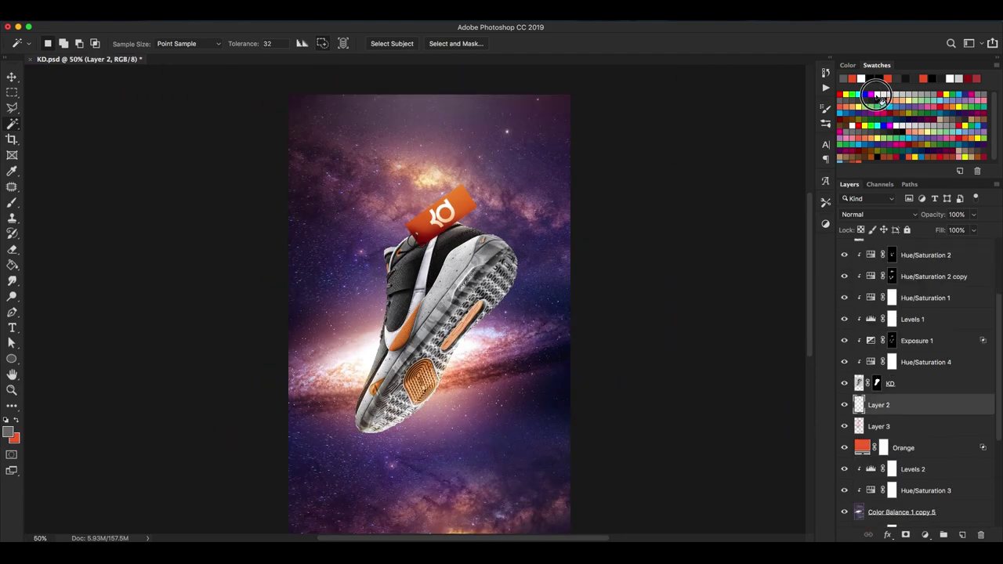
Add an Exposure 2 adjustment on the shoe and invert its mask to black
key(ctrl+plus)
key(b)
key(bracketright)
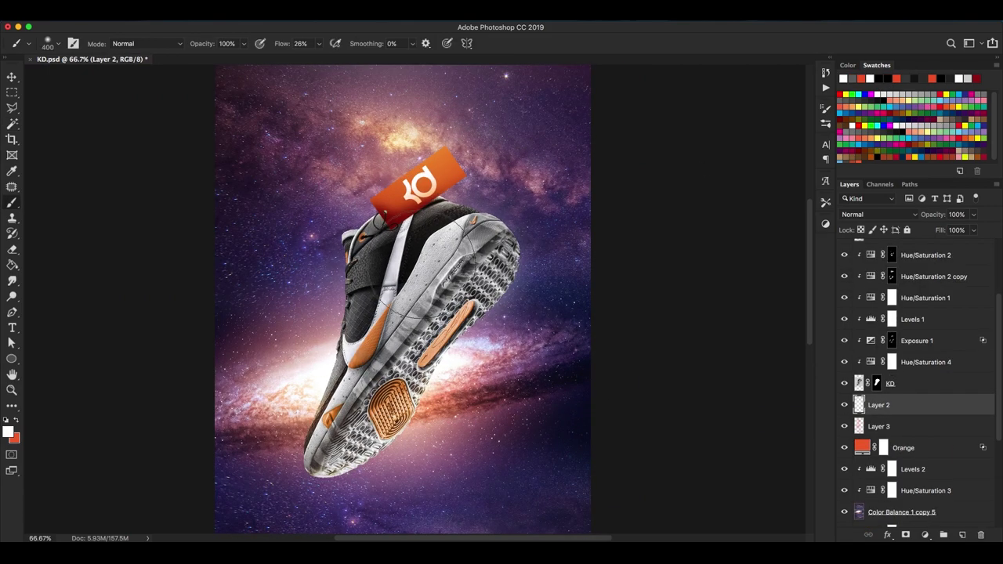
click(764, 247)
drag(577, 384, 600, 381)
key(ctrl+i)
Set the soft brush to 100 px at 11% flow for painting in the exposure
key(ctrl+plus)
key(ctrl+plus)
scroll(394, 263, up, 3)
key(bracketleft)
key(bracketleft)
key(bracketleft)
key(shift+1)
key(shift+1)
scroll(442, 122, down, 2)
key(ctrl+minus)
key(ctrl+minus)
key(bracketright)
key(bracketright)
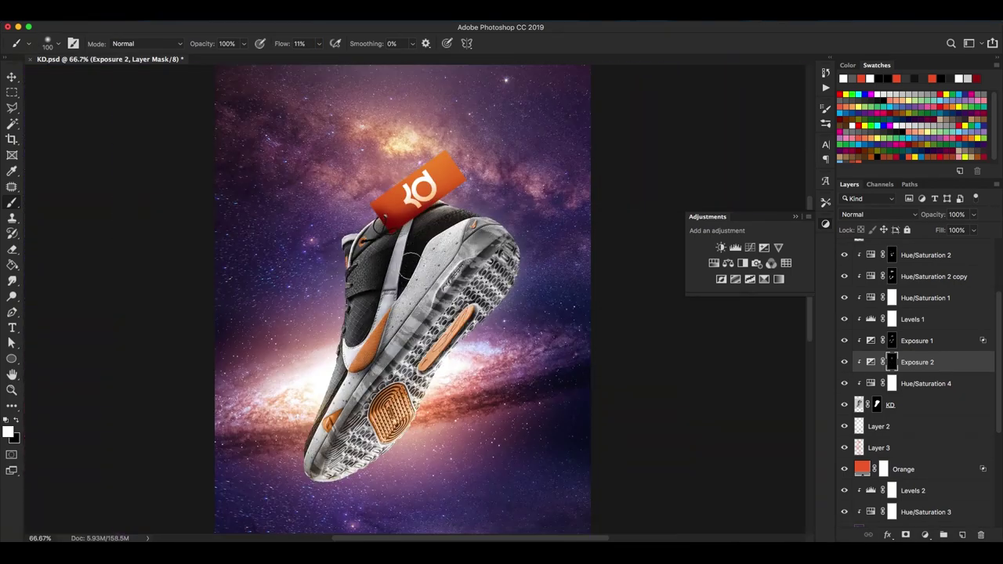
key(ctrl+minus)
key(ctrl+minus)
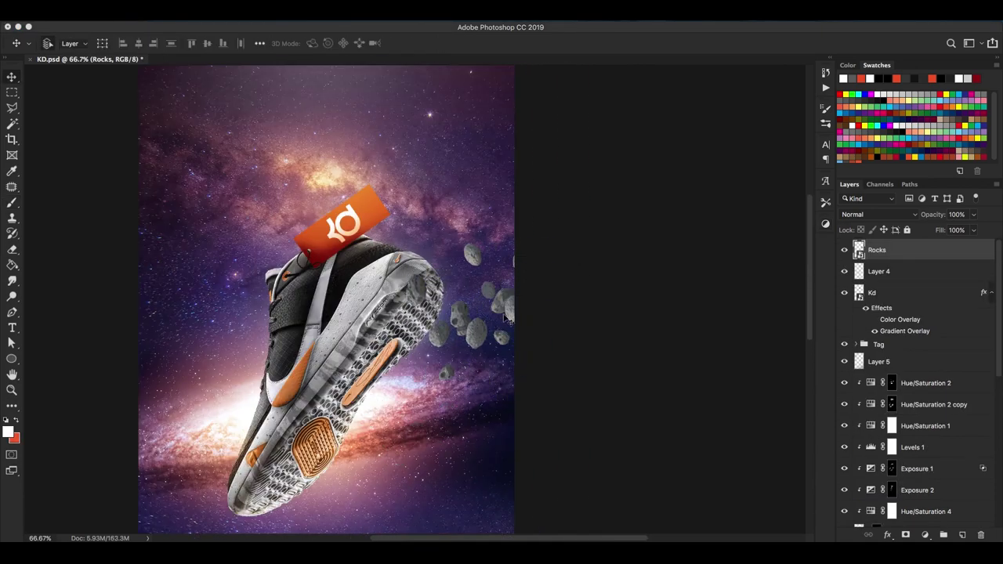
Finish rotating the rock cluster, then copy one lassoed rock and enlarge it near the shoe
drag(540, 328, 540, 312)
key(Return)
key(ctrl+plus)
key(ctrl+plus)
key(l)
drag(519, 214, 518, 216)
key(ctrl+j)
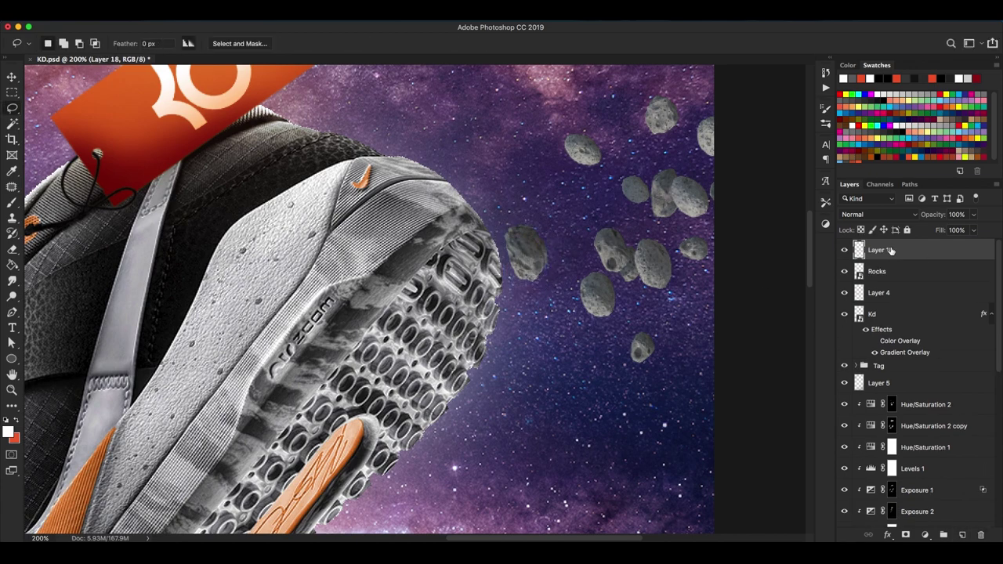
key(ctrl+minus)
key(ctrl+minus)
key(ctrl+t)
mouse_move(526, 270)
mouse_down()
mouse_move(573, 363)
mouse_move(587, 264)
mouse_up()
key(Return)
Mask the Rocks copy, hiding most rocks right of the shoe and restoring some
click(907, 537)
key(b)
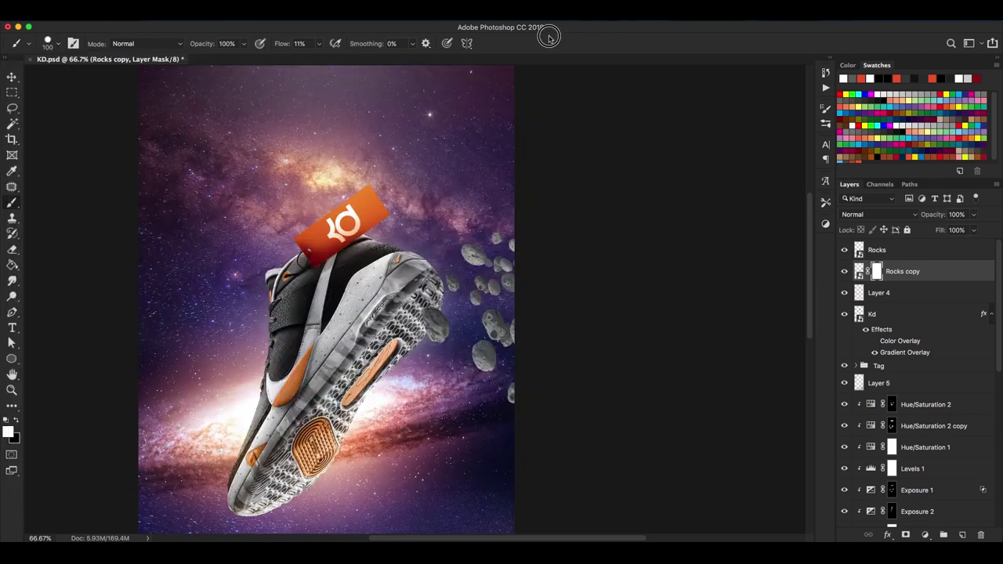
key(x)
key(shift+9)
key(shift+8)
mouse_move(494, 255)
mouse_down()
mouse_move(482, 359)
mouse_move(464, 258)
mouse_move(507, 321)
mouse_up()
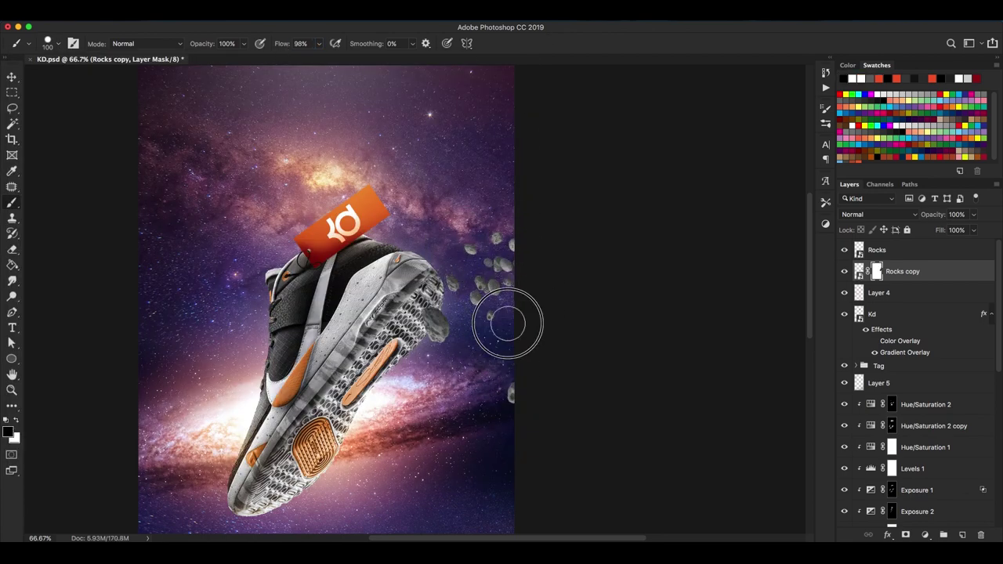
key(x)
mouse_move(525, 390)
mouse_down()
mouse_move(493, 336)
mouse_move(530, 336)
mouse_up()
key(ctrl+plus)
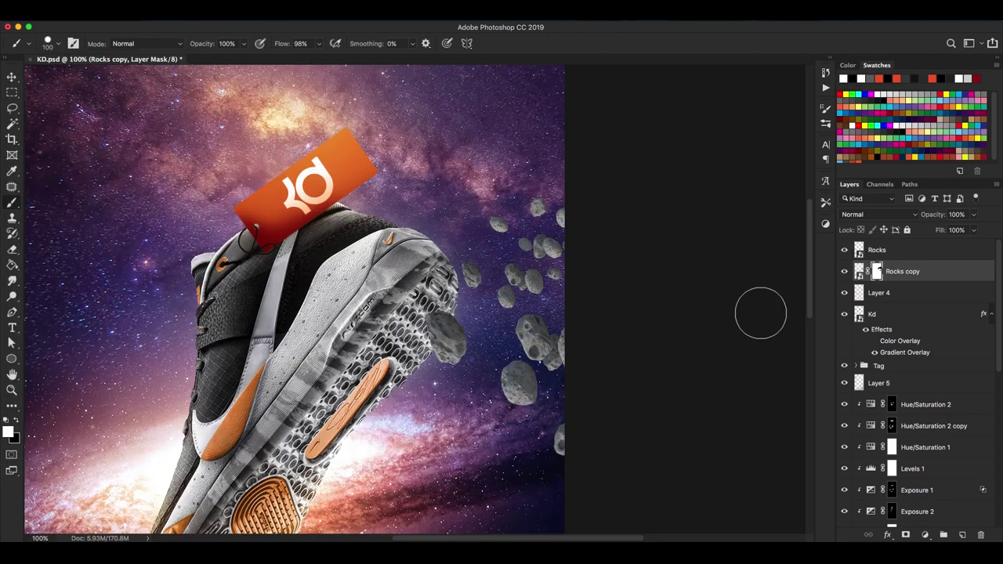
Duplicate the Rocks layer into Rocks copy 2, moved and resized toward the tag
click(877, 249)
key(v)
key(ctrl+j)
key(ctrl+t)
drag(537, 340, 471, 228)
key(Return)
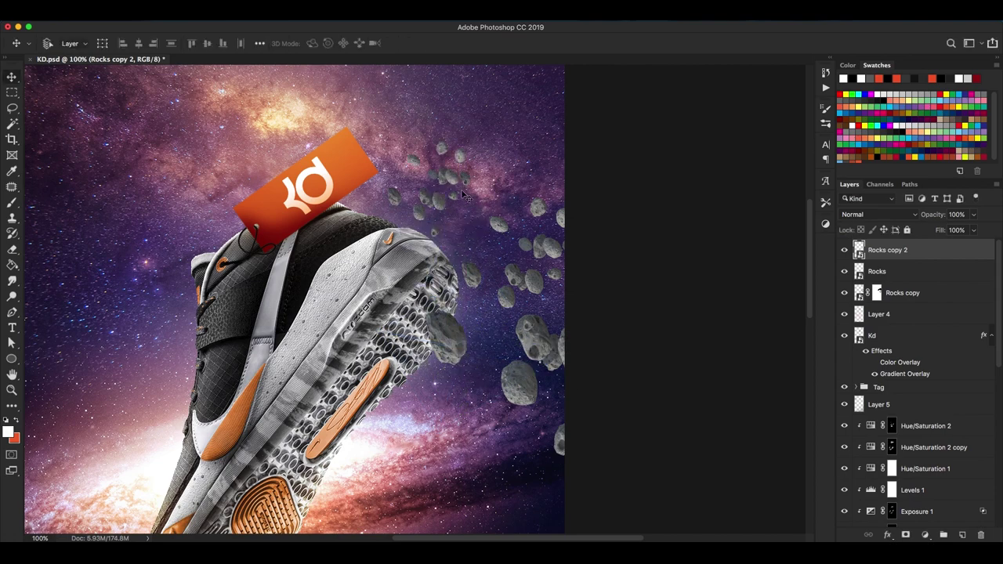
Mask Rocks copy 2 and paint black to hide its central cluster and rocks near the tag
key(ctrl+plus)
key(ctrl+plus)
click(906, 535)
key(b)
key(x)
drag(572, 196, 549, 235)
mouse_move(470, 235)
mouse_down()
mouse_move(504, 200)
mouse_move(408, 179)
mouse_up()
drag(420, 255, 471, 313)
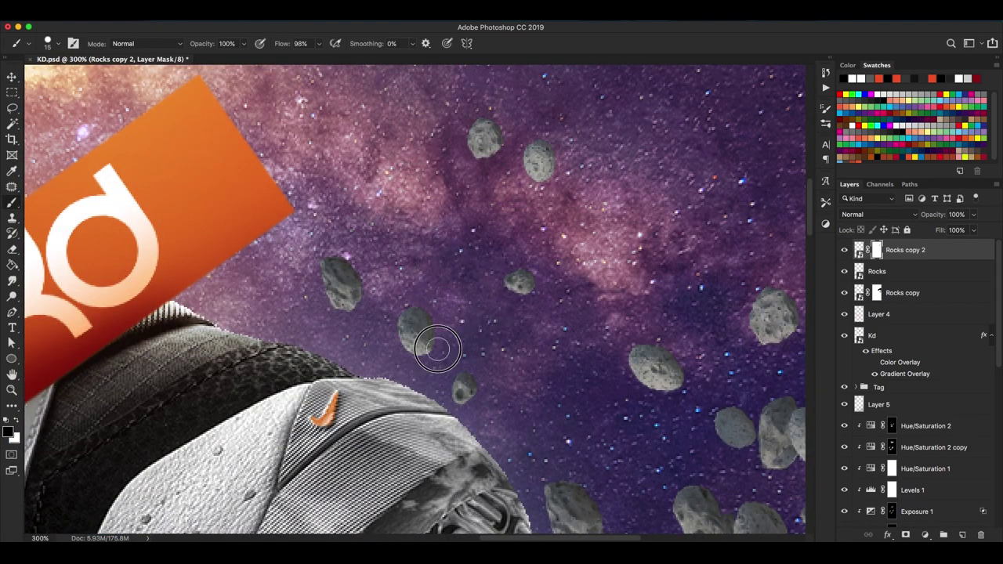
key(ctrl+minus)
key(ctrl+minus)
Duplicate the rocks into Rocks copy 3 and 4, placing them toward the upper right
key(ctrl+j)
key(v)
drag(501, 265, 520, 240)
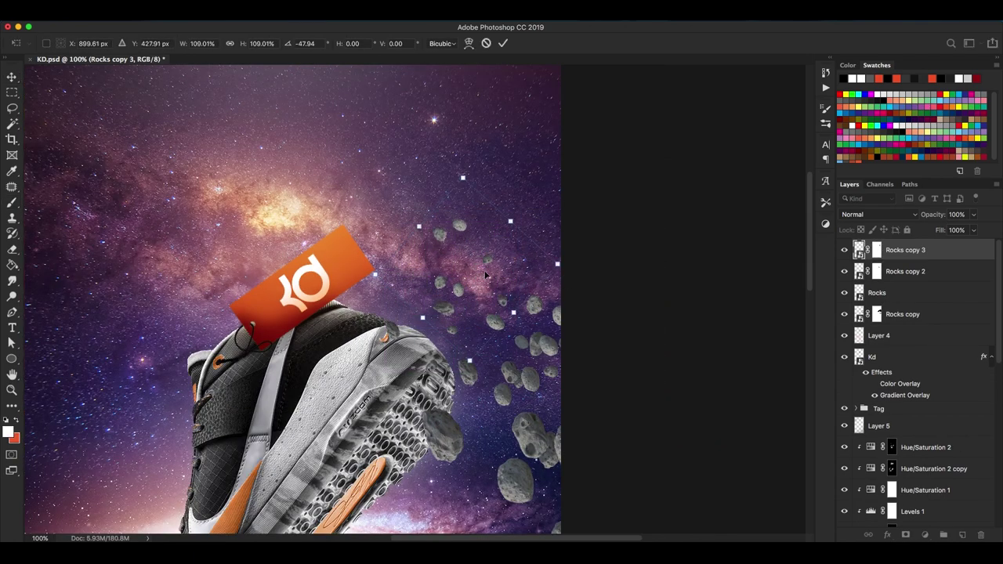
key(alt+bracketleft)
key(alt+bracketleft)
drag(605, 347, 622, 152)
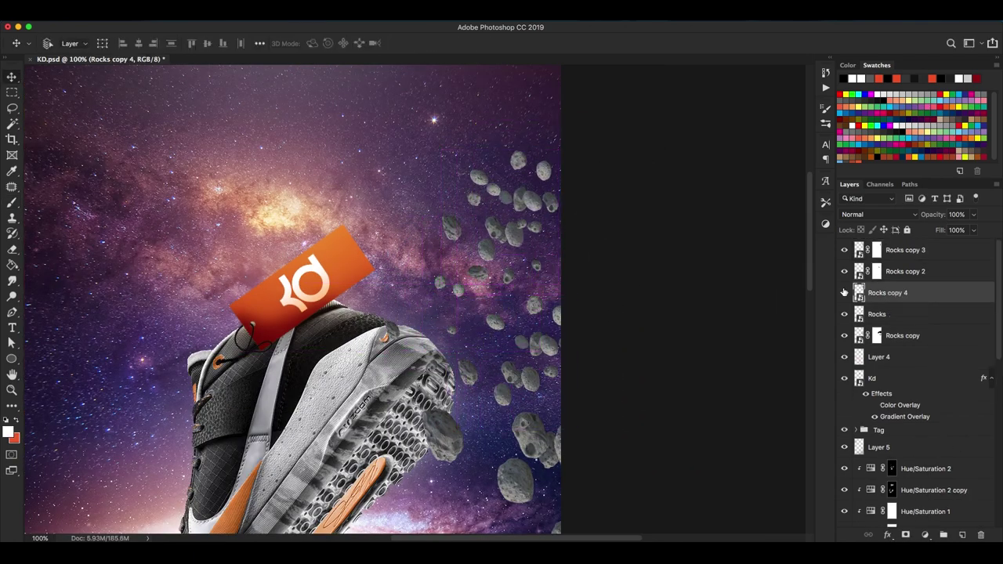
Paint the Rocks copy 4 mask to thin out some of its rocks
key(ctrl+plus)
key(ctrl+plus)
key(ctrl+minus)
key(ctrl+minus)
key(b)
drag(376, 274, 314, 228)
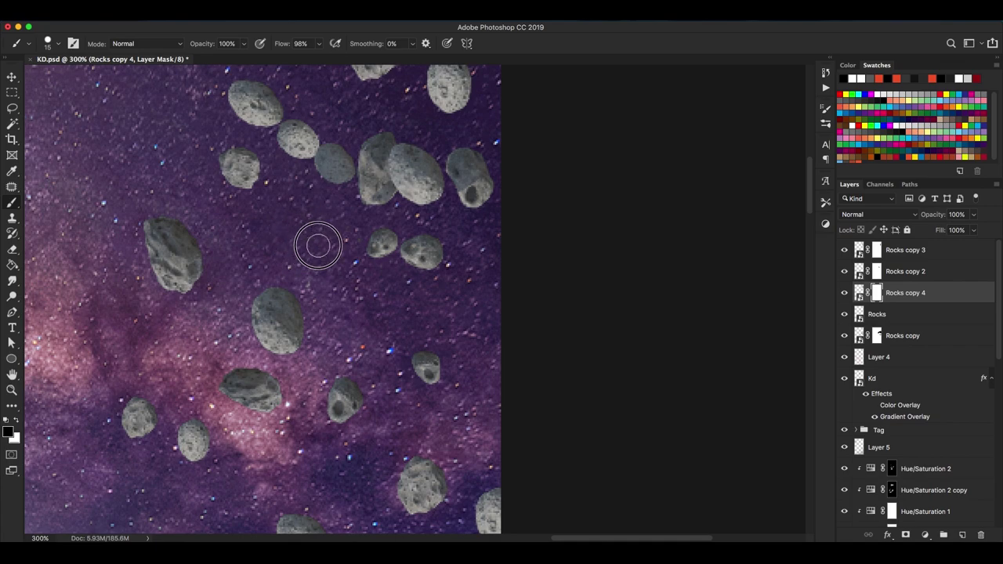
key(ctrl+plus)
drag(401, 357, 476, 313)
key(ctrl+minus)
key(ctrl+minus)
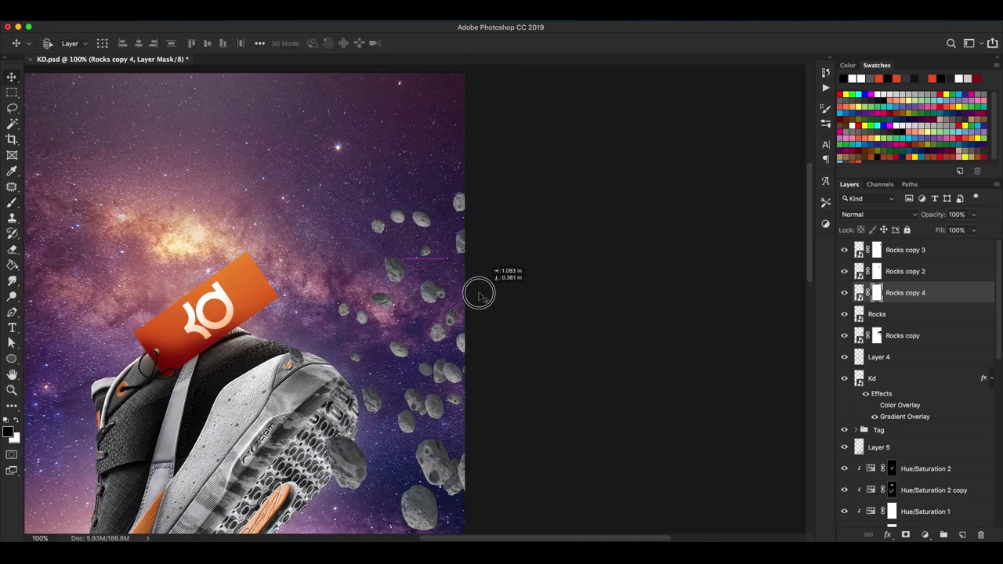
Add more rock copies trailing toward the lower left and beside the shoe, then select Rocks copy 3
key(v)
key(ctrl+plus)
scroll(511, 314, down, 2)
key(alt+bracketleft)
mouse_move(511, 313)
mouse_down()
mouse_move(358, 394)
mouse_move(287, 475)
mouse_move(399, 359)
mouse_move(291, 392)
mouse_move(325, 342)
mouse_move(229, 354)
mouse_up()
scroll(291, 392, down, 3)
key(ctrl+minus)
key(ctrl+minus)
mouse_move(607, 279)
mouse_down()
mouse_move(743, 271)
mouse_move(734, 284)
mouse_up()
click(905, 250)
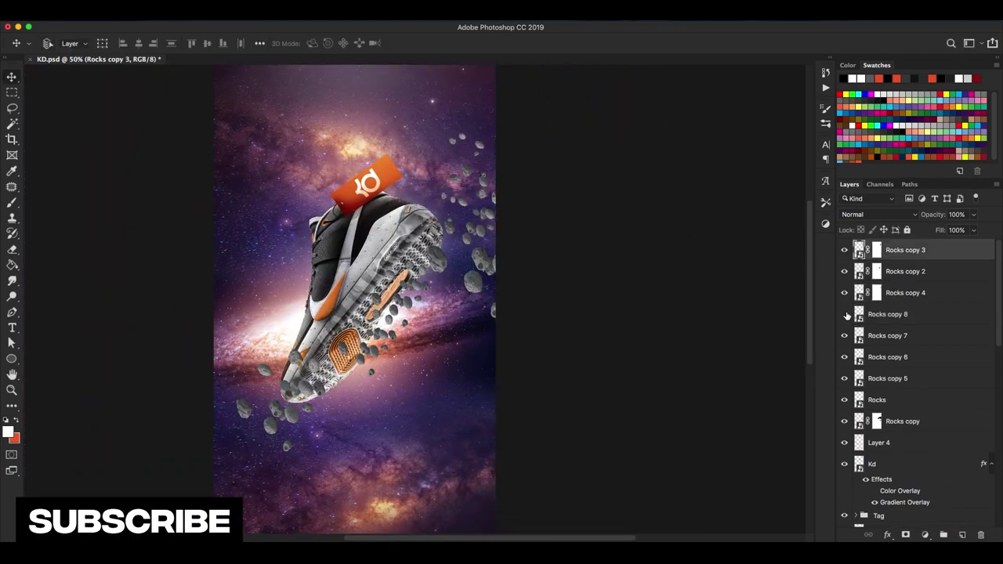
Reposition the right-edge rocks, then gather the shoe layers into a Shoes group
click(855, 422)
mouse_move(654, 390)
mouse_down()
mouse_move(549, 424)
mouse_move(636, 359)
mouse_up()
click(917, 317)
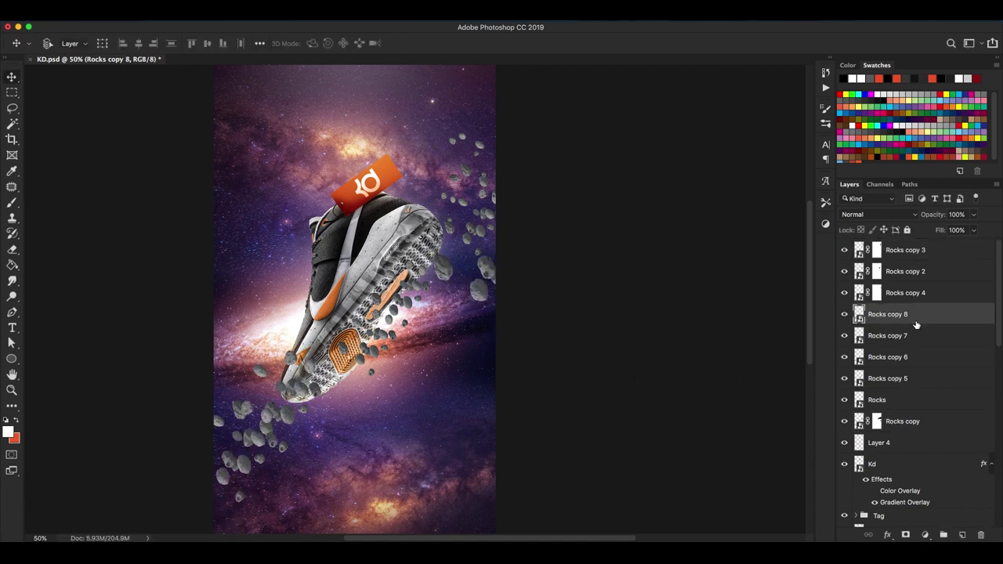
scroll(918, 373, down, 1)
scroll(918, 373, down, 1)
shift+click(886, 319)
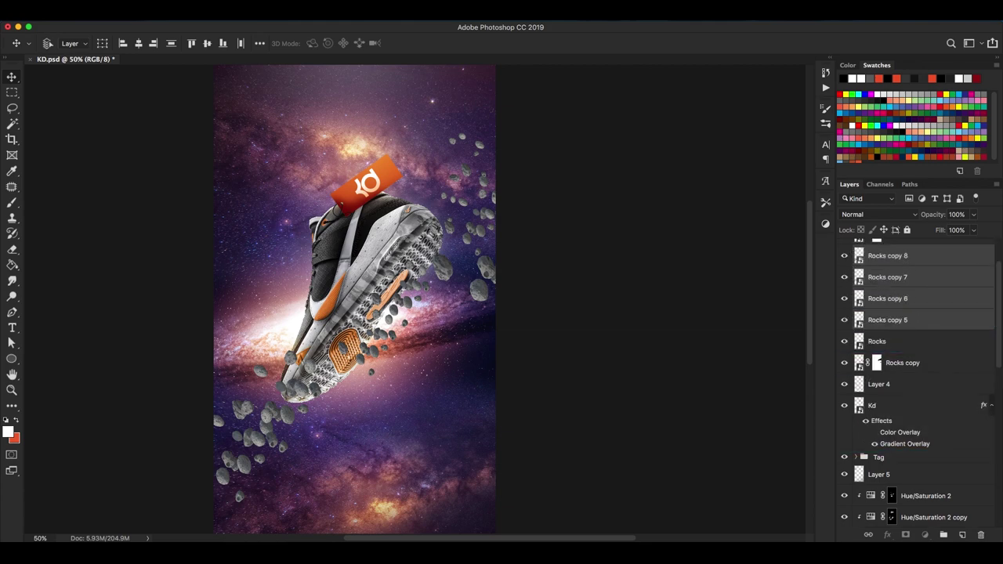
scroll(914, 494, down, 3)
shift+click(912, 475)
key(ctrl+g)
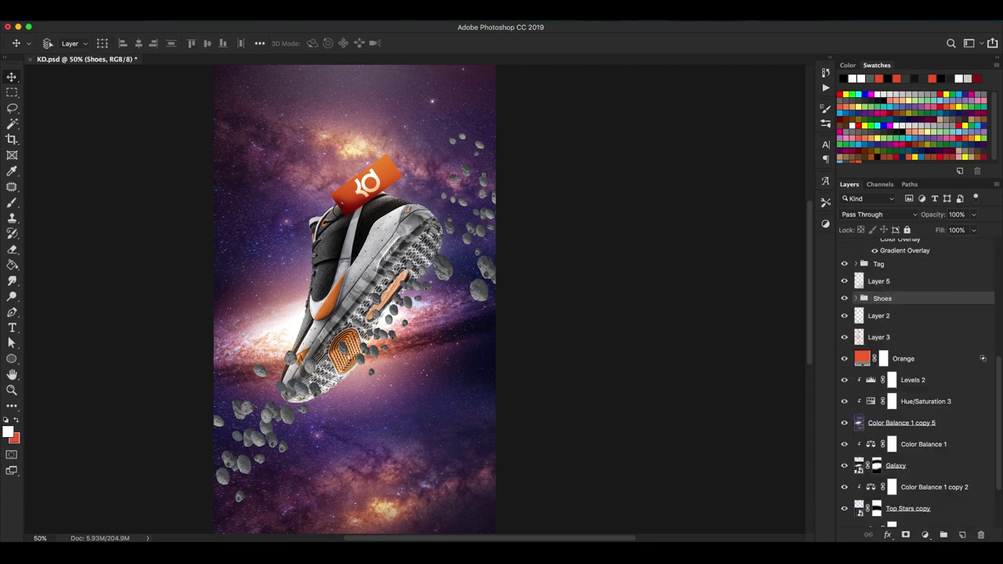
Move Rocks copy 8, 7 and 6 below the Shoes group, then reposition Rocks copy 4
scroll(917, 376, up, 6)
click(888, 315)
shift+click(870, 357)
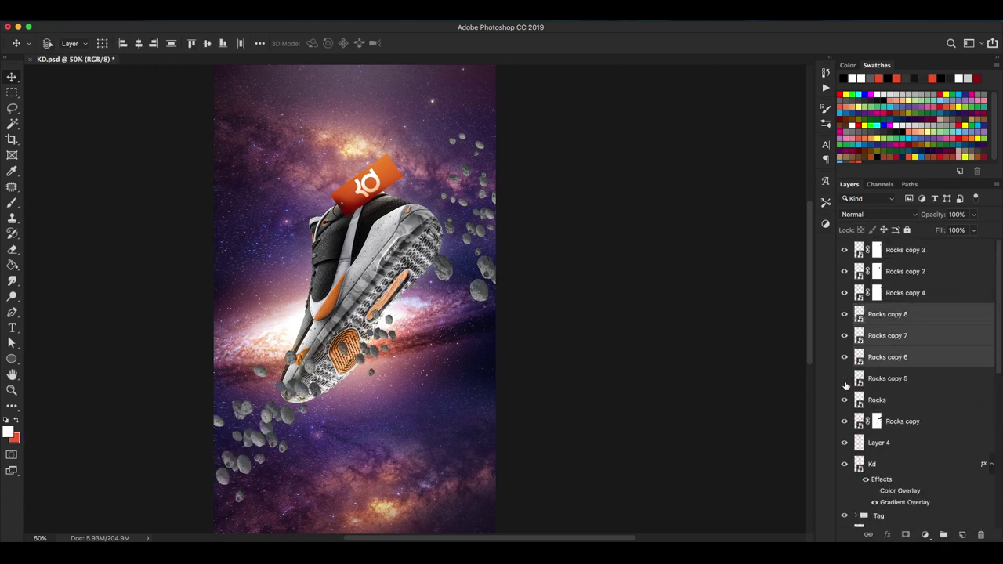
drag(888, 357, 885, 474)
click(849, 286)
drag(531, 264, 290, 361)
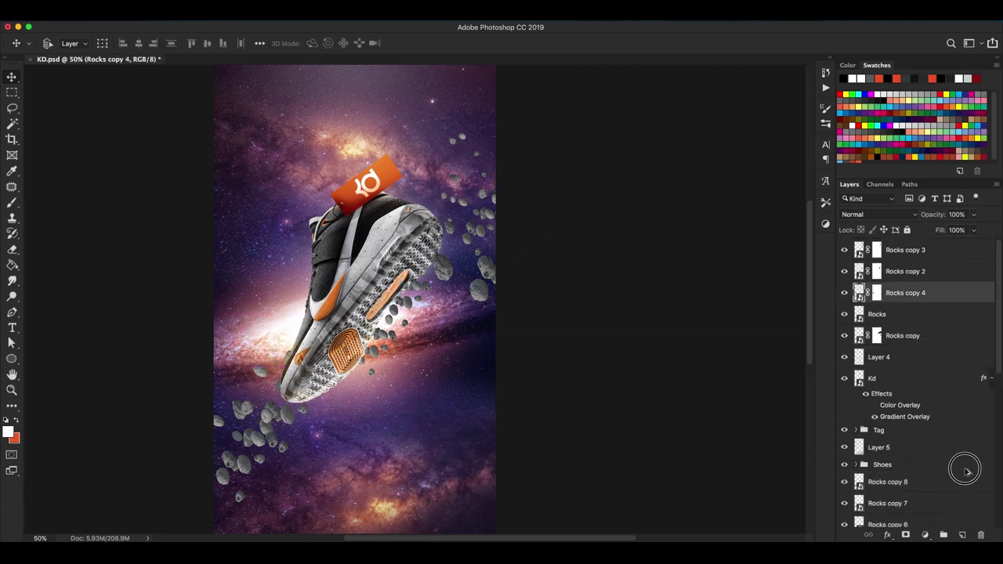
shift+click(901, 336)
right_click(921, 331)
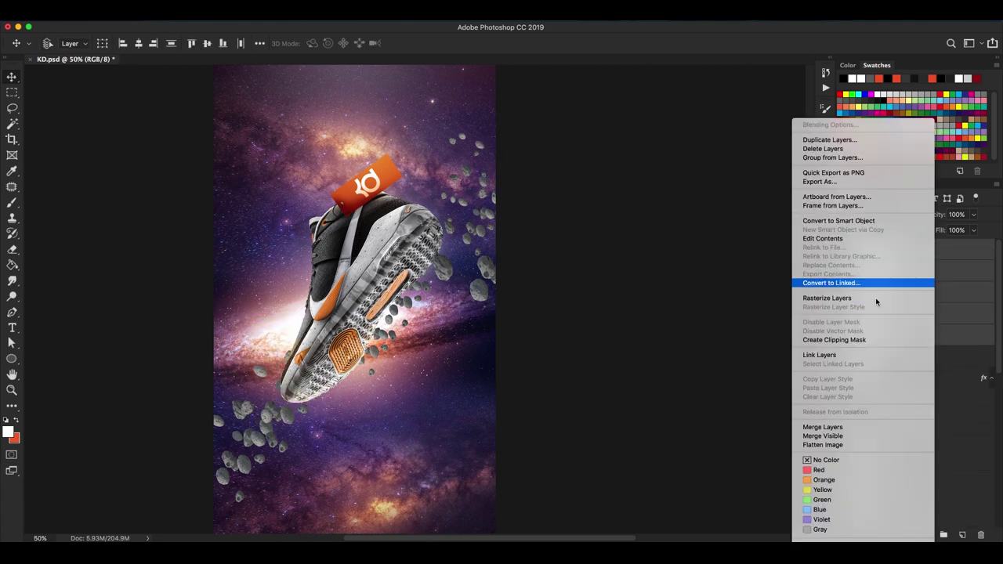
Convert the front rock layers to a smart object and apply Color Efex Pro 4
click(888, 282)
click(259, 11)
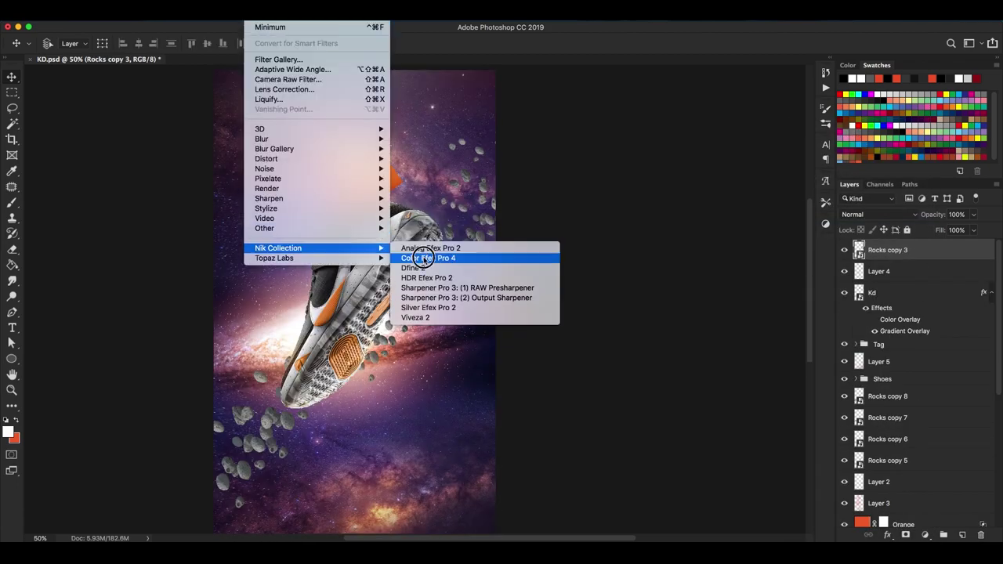
click(428, 246)
key(Return)
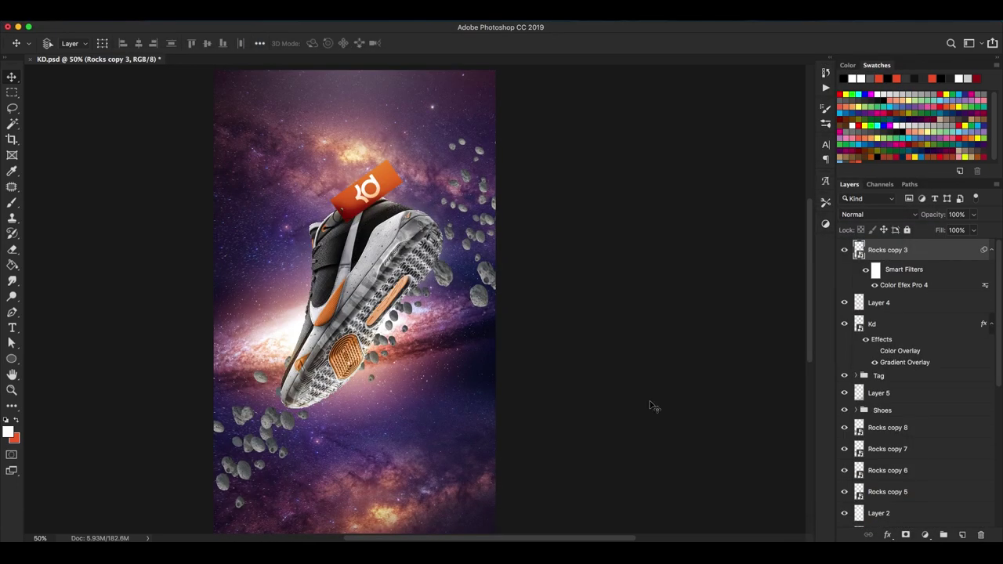
Add an Exposure adjustment lowered to darken the front rocks
click(826, 223)
click(765, 248)
drag(601, 385, 588, 381)
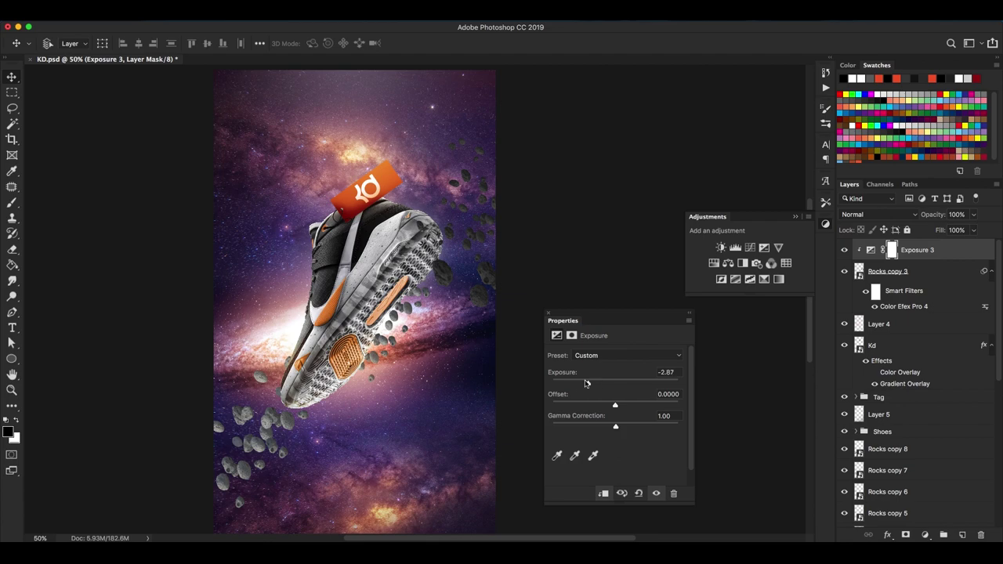
key(ctrl+plus)
Merge Rocks copy 8 through 5 into a smart object with Color Efex Pro 4 applied
click(888, 514)
scroll(925, 376, down, 5)
scroll(925, 360, down, 1)
shift+click(888, 342)
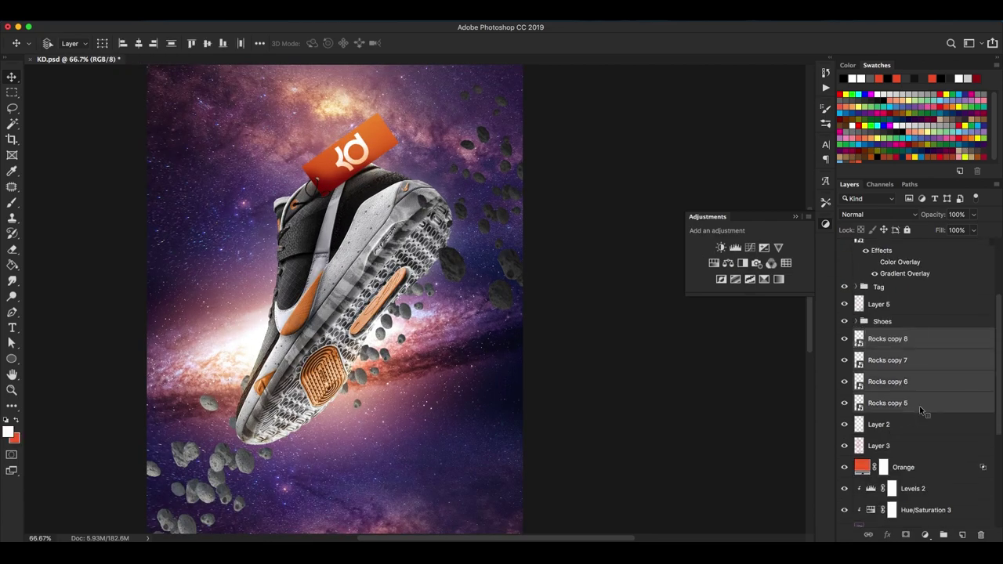
key(ctrl+e)
click(249, 9)
click(270, 26)
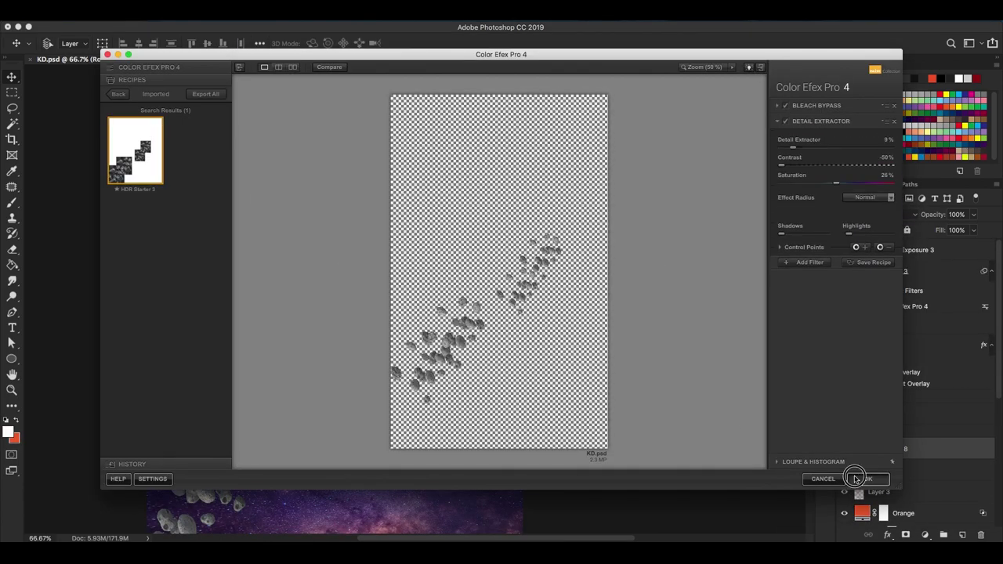
key(Return)
Copy the Exposure adjustment above Rocks copy 8 and clip it to the back rocks
drag(950, 255, 925, 460)
alt+click(858, 459)
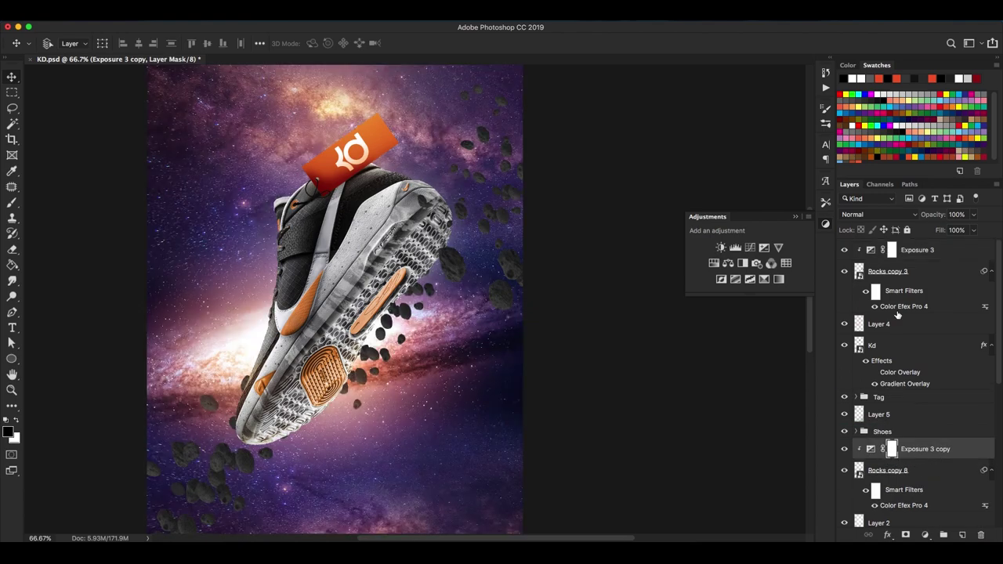
key(b)
key(ctrl+plus)
key(ctrl+plus)
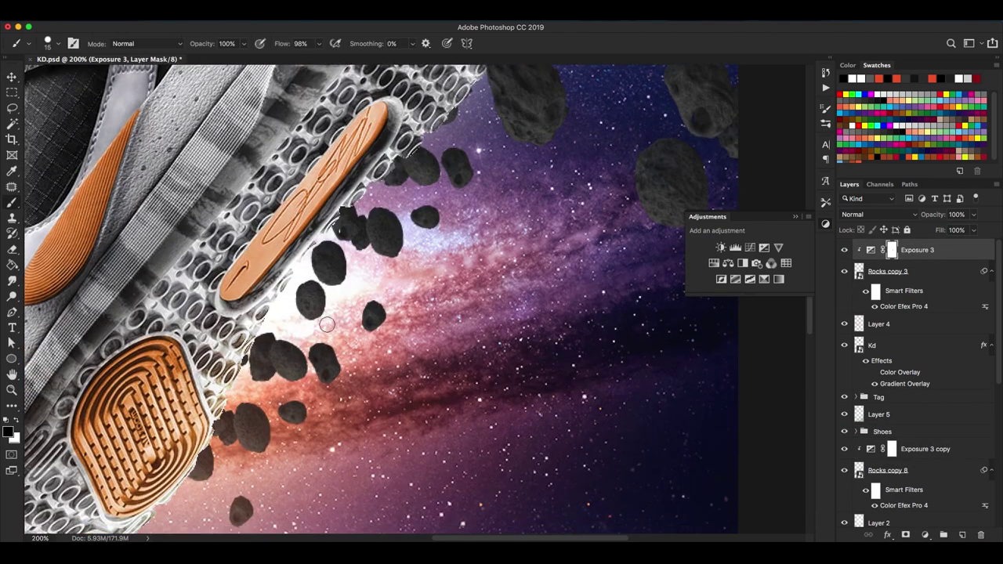
scroll(346, 315, up, 5)
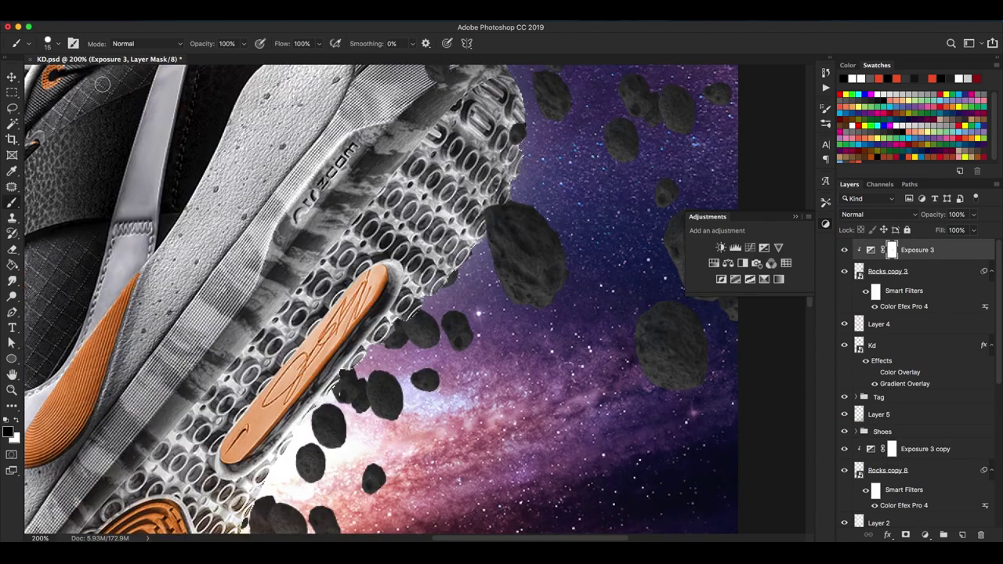
key(ctrl+plus)
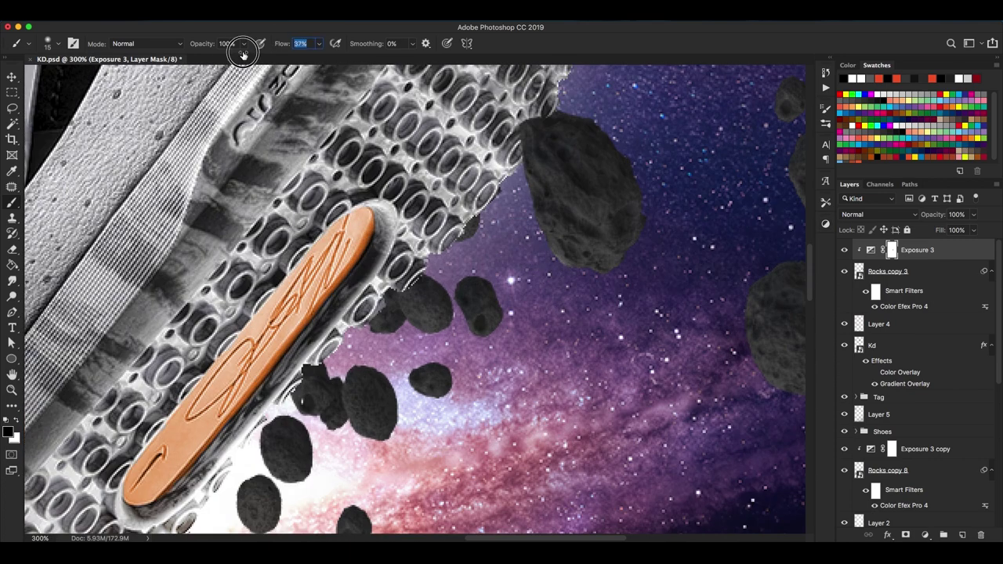
scroll(666, 259, right, 5)
scroll(666, 259, up, 3)
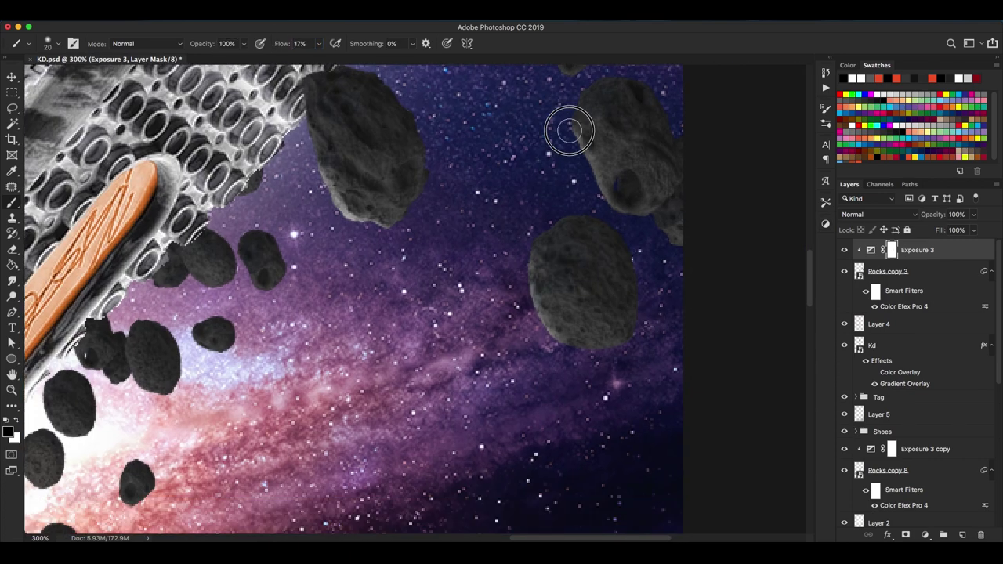
Paint the Exposure 3 copy mask along the rock edges, resizing the brush as needed
key(bracketleft)
scroll(459, 199, up, 4)
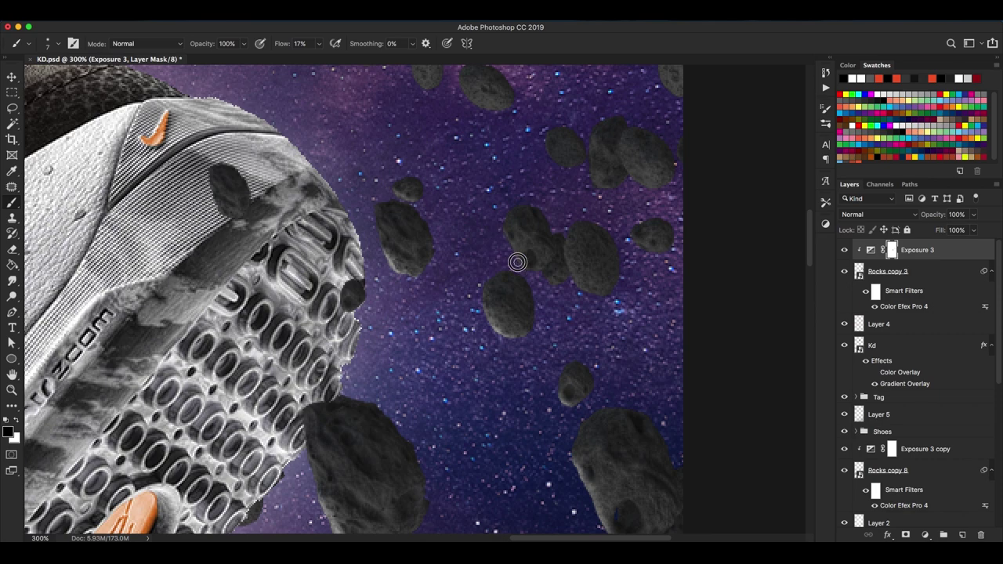
scroll(572, 204, up, 1)
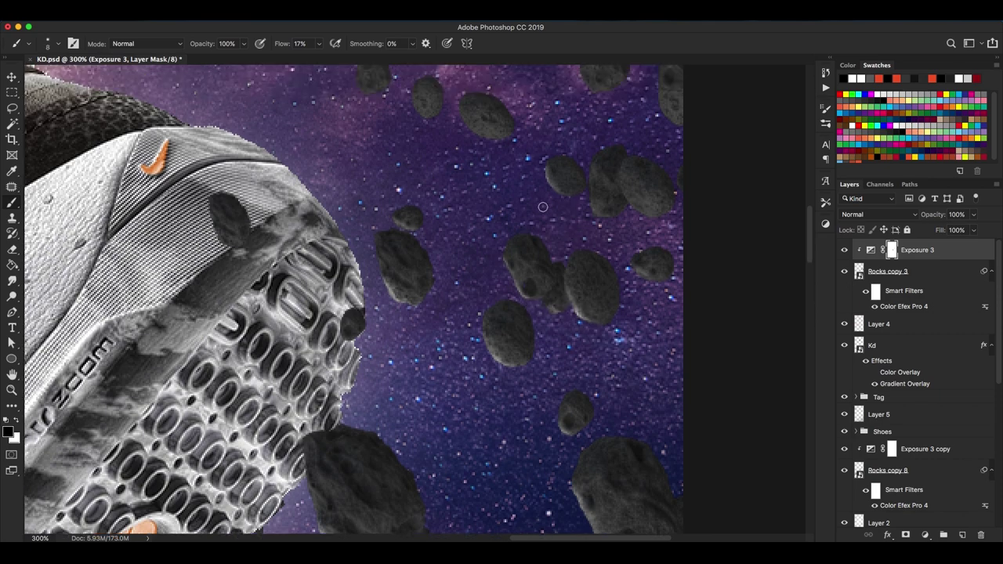
key(ctrl+minus)
key(bracketright)
key(bracketright)
scroll(497, 207, up, 3)
scroll(419, 210, up, 1)
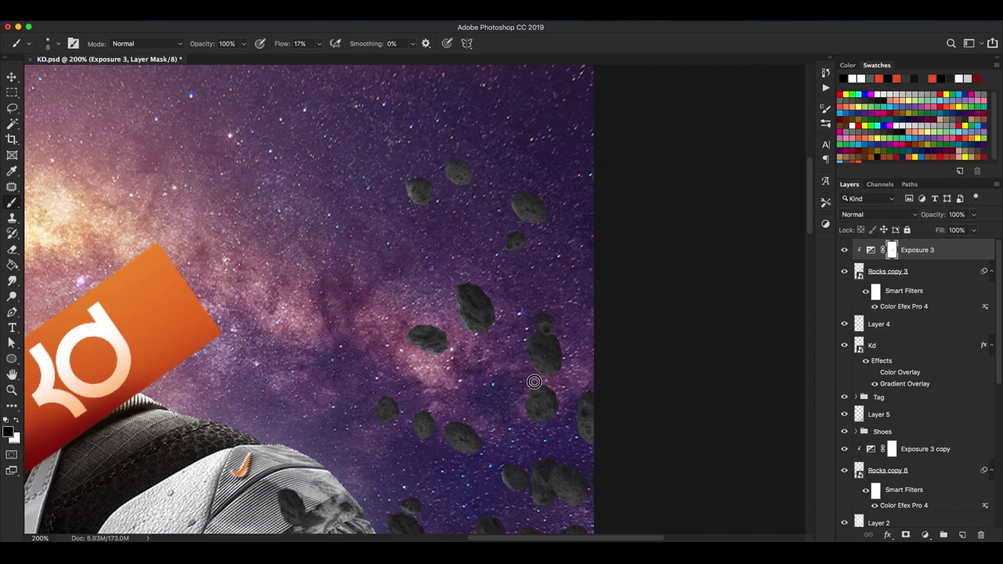
scroll(579, 438, down, 6)
scroll(588, 377, down, 4)
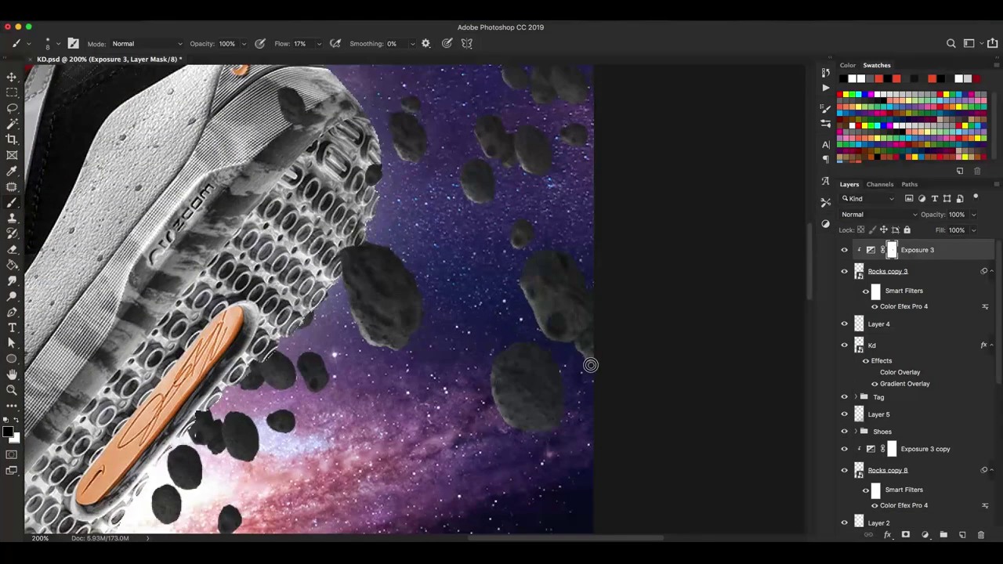
scroll(516, 249, up, 3)
scroll(372, 156, down, 5)
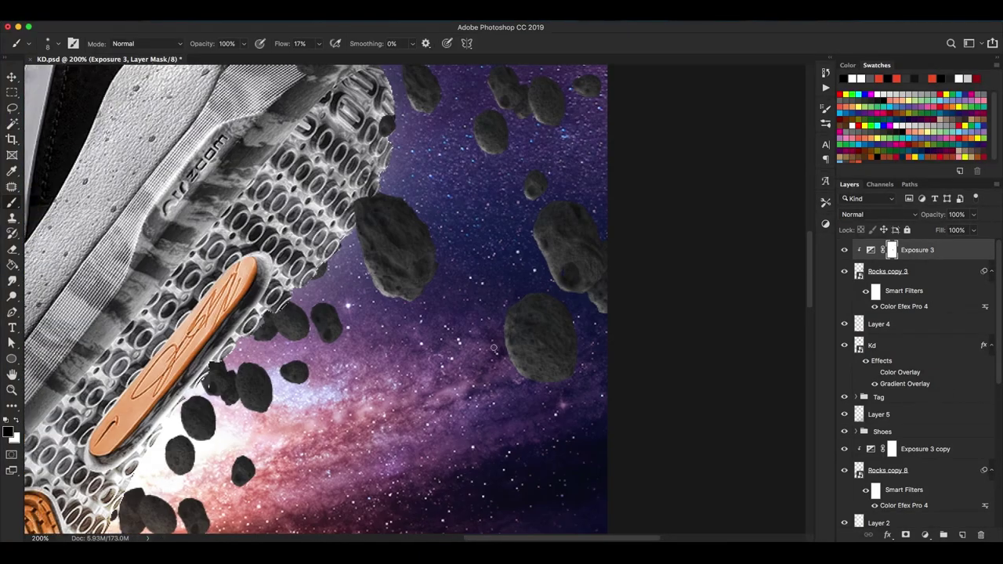
scroll(917, 392, down, 3)
click(925, 350)
key(bracketleft)
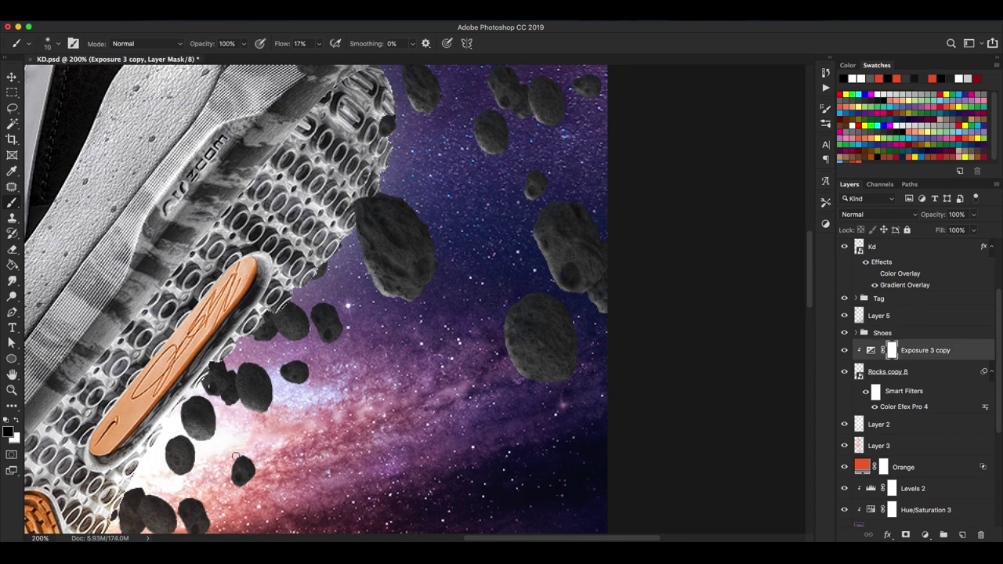
key(bracketleft)
key(bracketleft)
key(bracketleft)
scroll(188, 462, down, 2)
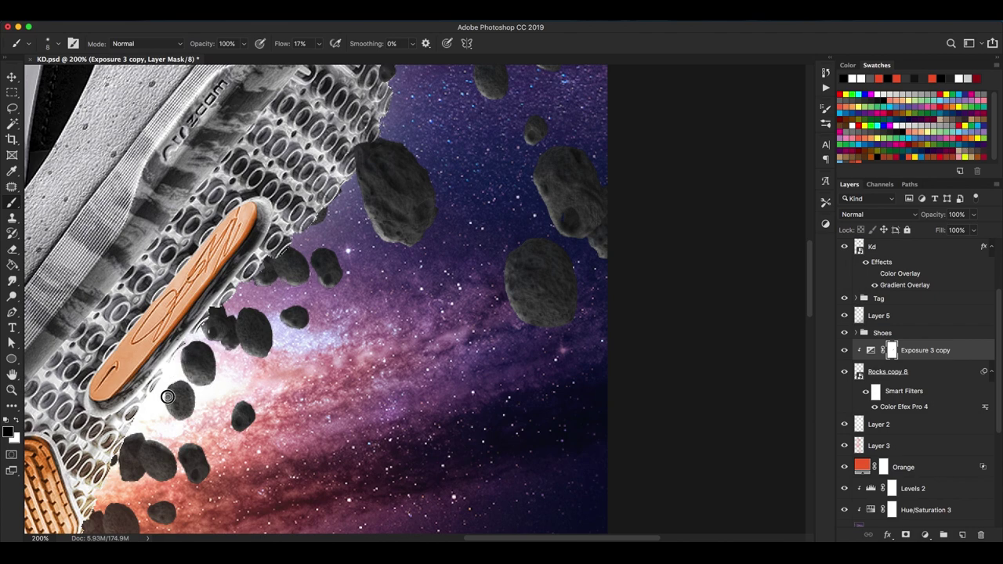
scroll(183, 445, down, 1)
scroll(165, 407, down, 3)
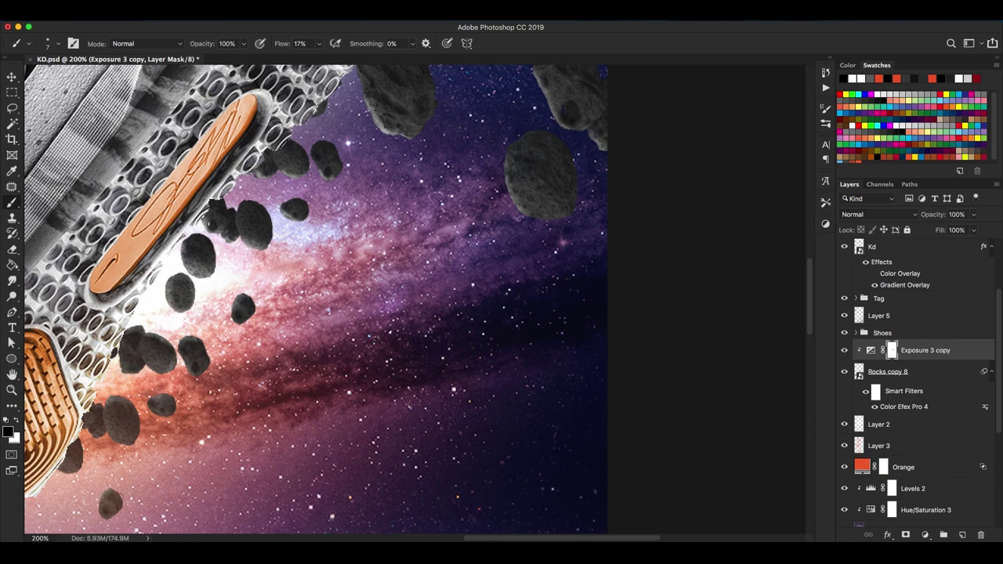
scroll(151, 204, down, 3)
Add an Exposure 4 adjustment clipped to the back rocks with an inverted mask
click(888, 372)
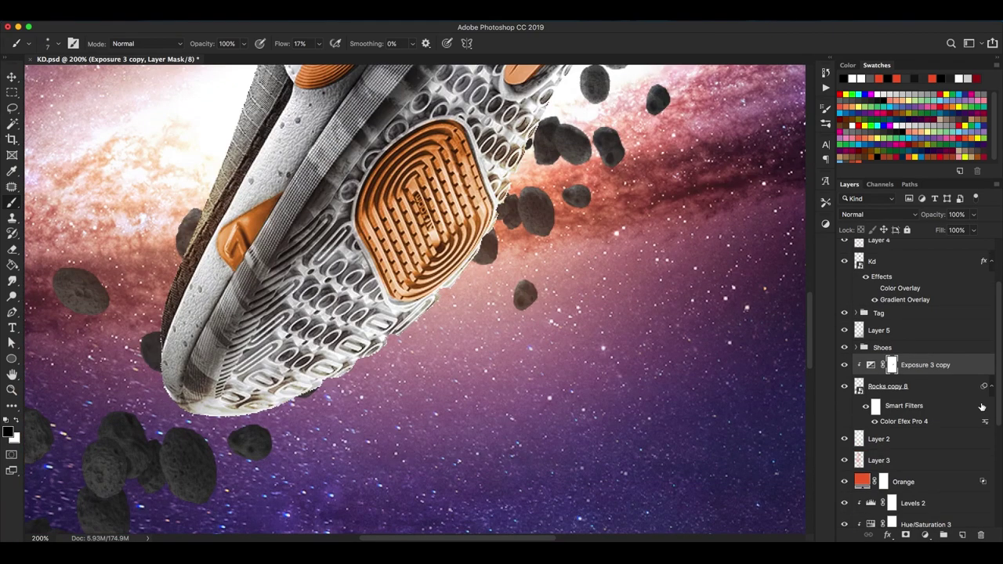
click(826, 223)
click(764, 246)
click(894, 389)
key(ctrl+i)
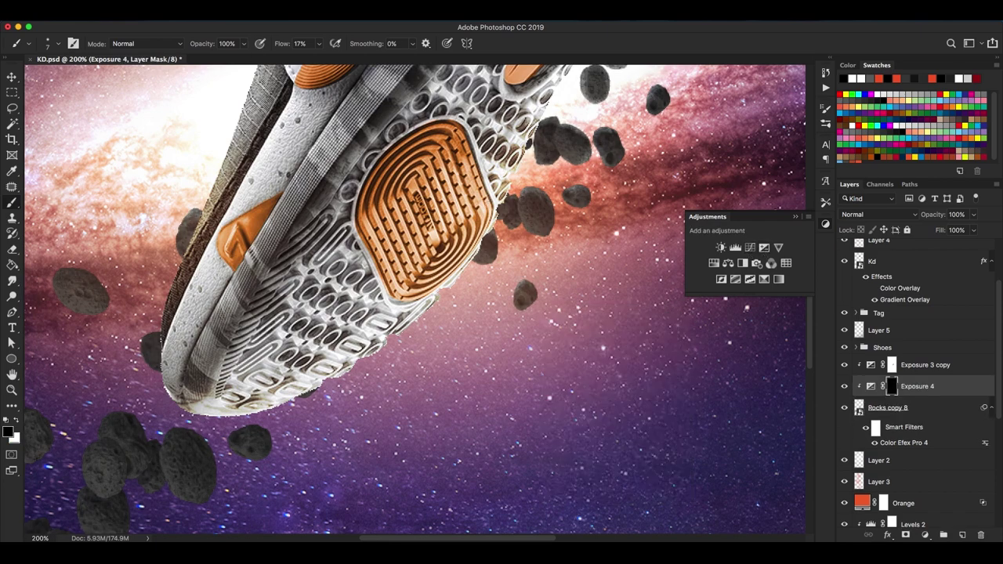
Review the Exposure 3 copy mask while panning across the rocks
key(alt+bracketright)
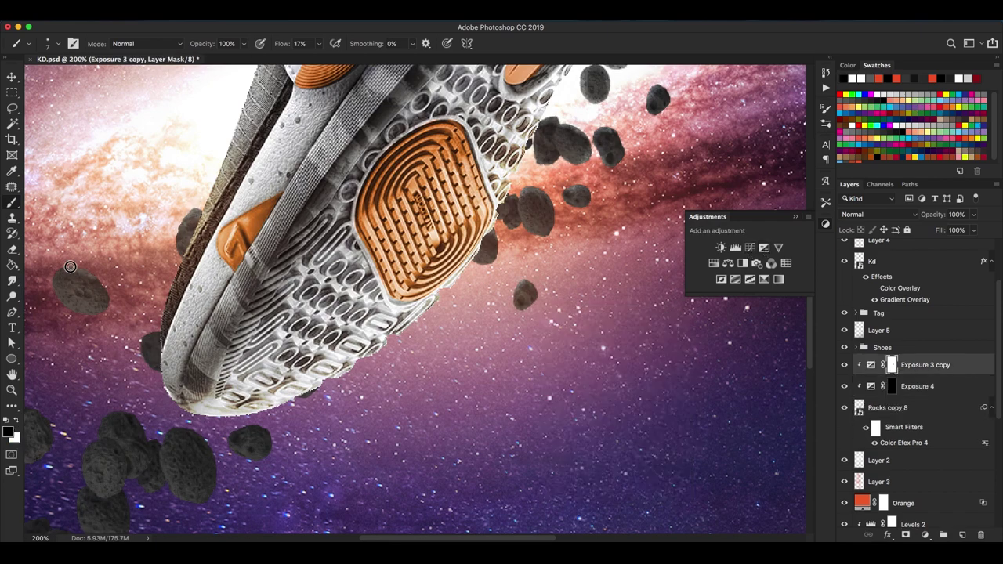
scroll(116, 269, left, 5)
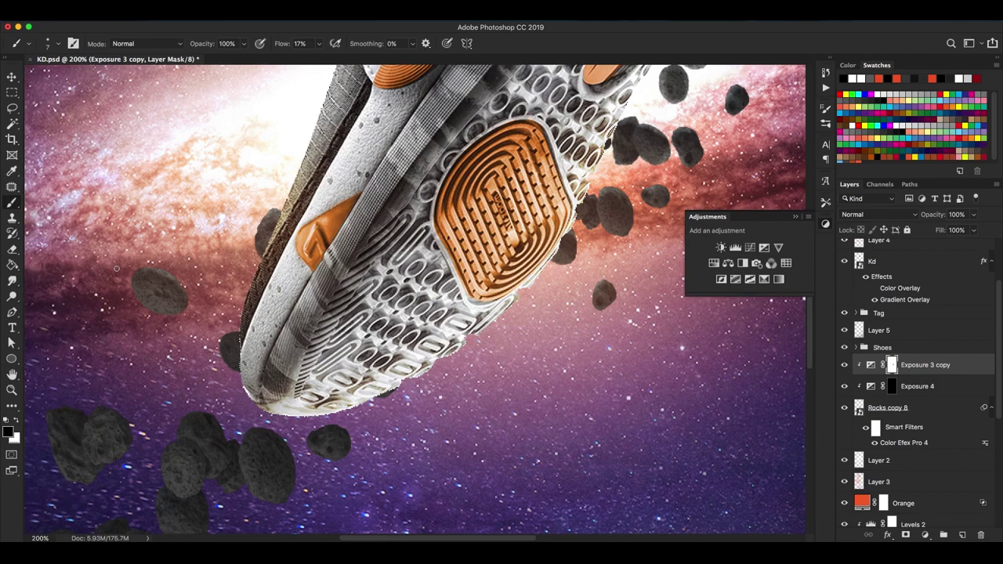
scroll(116, 269, down, 5)
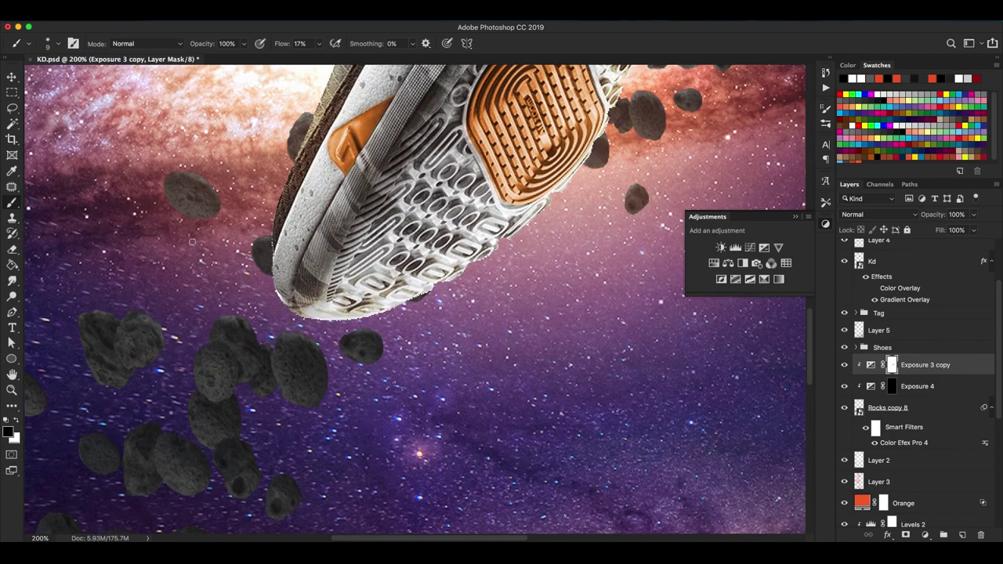
scroll(192, 242, up, 3)
scroll(207, 194, down, 5)
scroll(207, 194, left, 5)
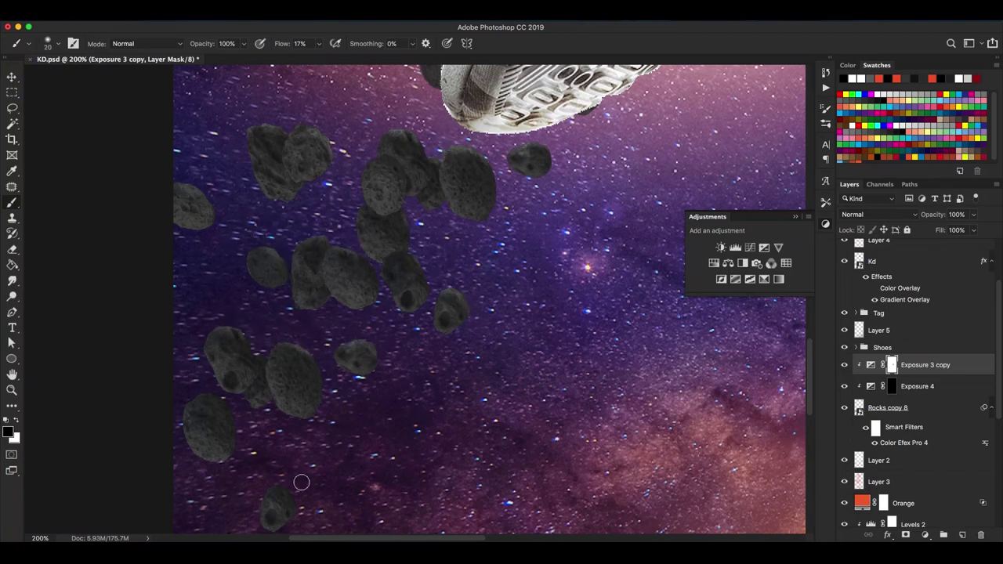
scroll(413, 272, up, 3)
Paint white on the Exposure 4 mask to darken chosen rocks around the shoe
click(893, 386)
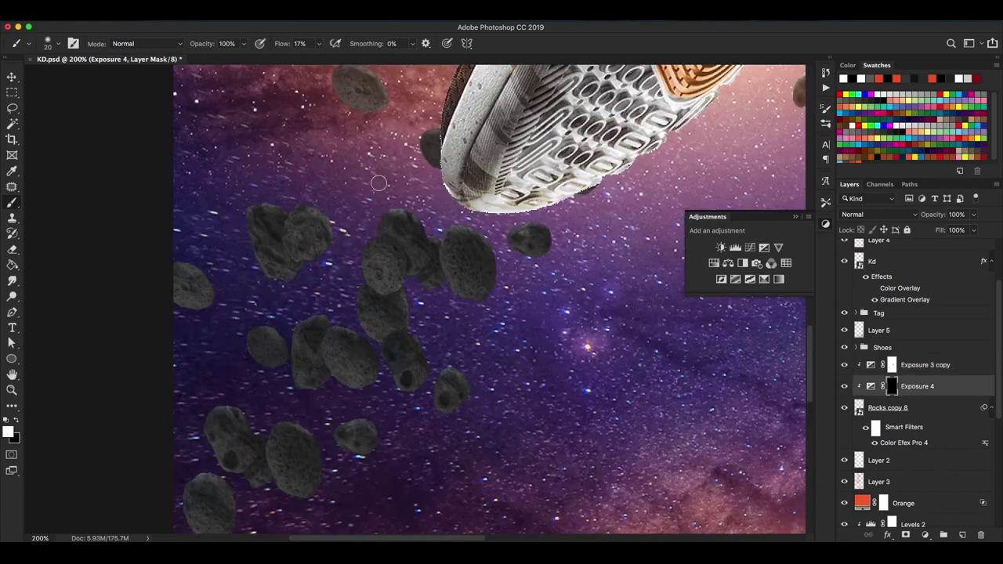
scroll(494, 236, up, 3)
key(x)
scroll(494, 104, up, 3)
scroll(459, 130, right, 3)
scroll(583, 224, up, 3)
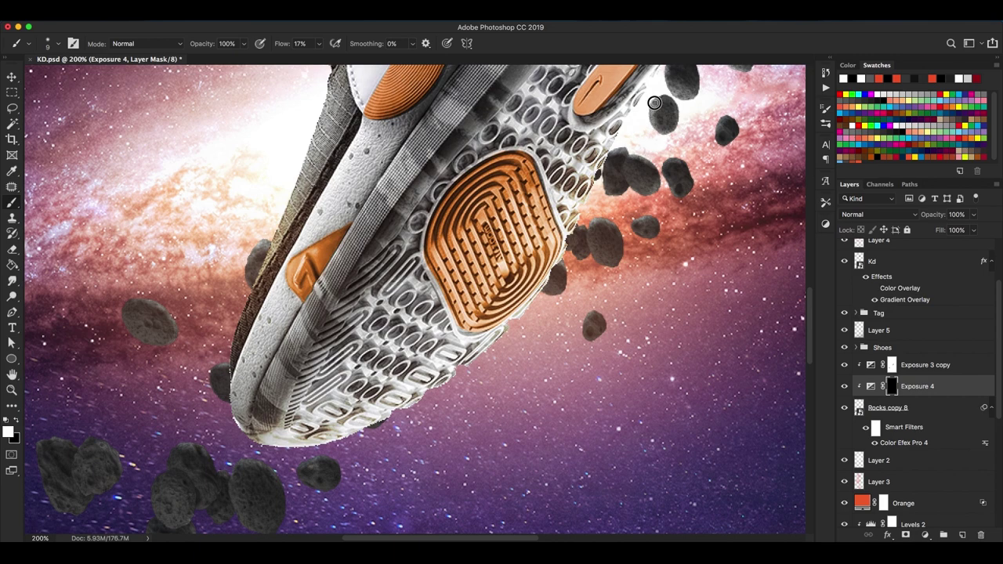
scroll(610, 310, up, 5)
scroll(604, 226, right, 2)
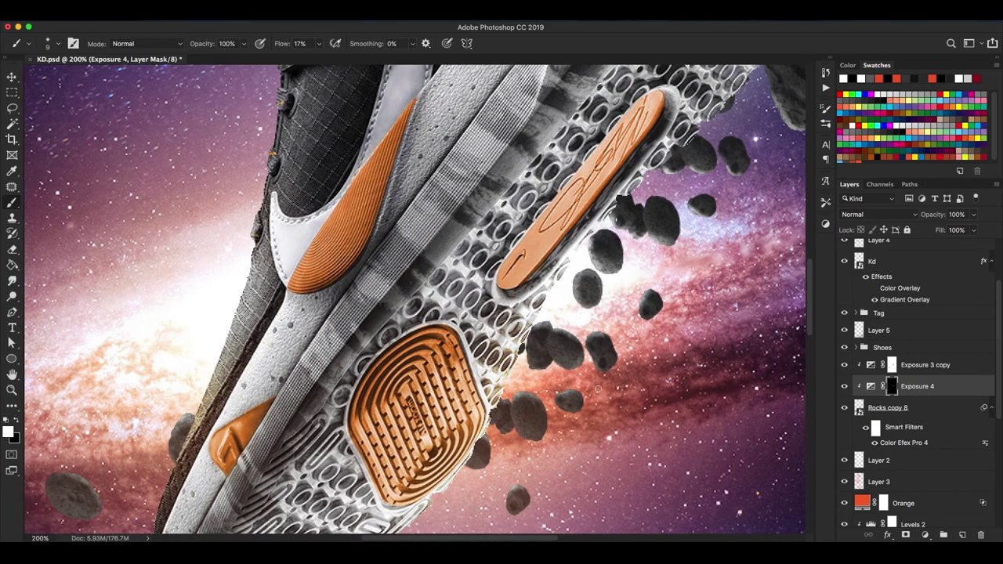
scroll(512, 492, down, 2)
scroll(368, 455, left, 3)
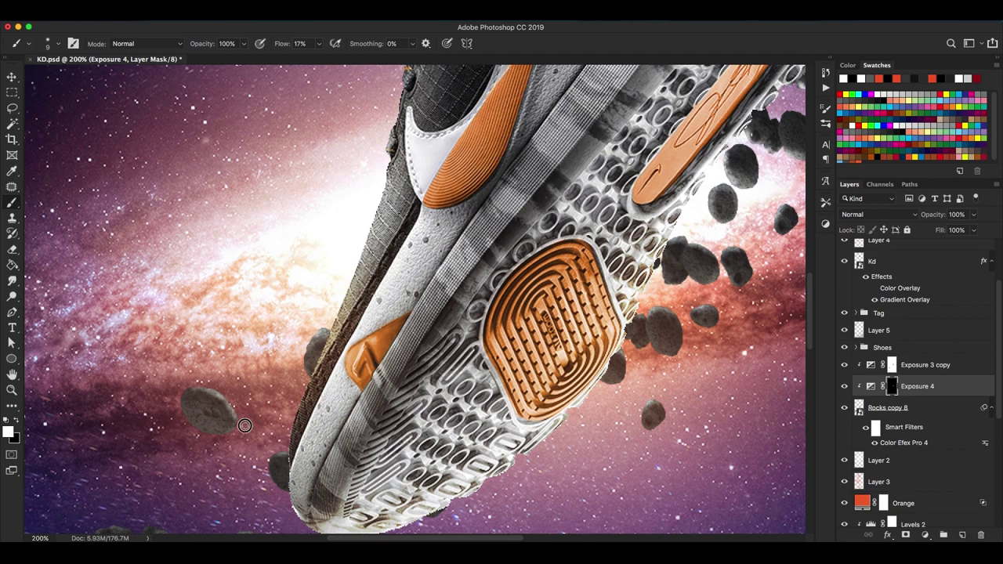
scroll(226, 403, down, 5)
scroll(396, 352, left, 3)
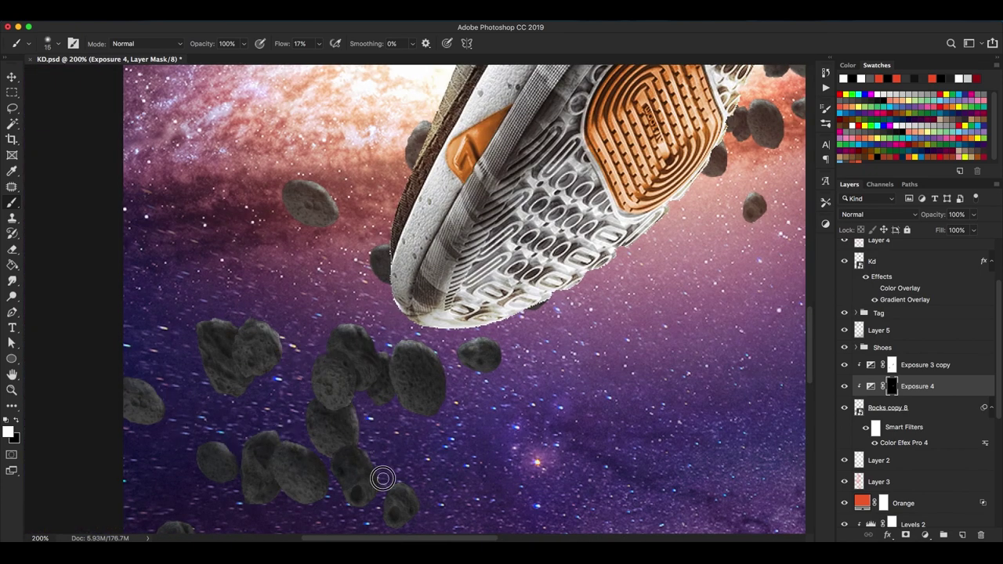
scroll(375, 464, down, 4)
key(bracketright)
scroll(333, 411, up, 2)
key(alt+bracketright)
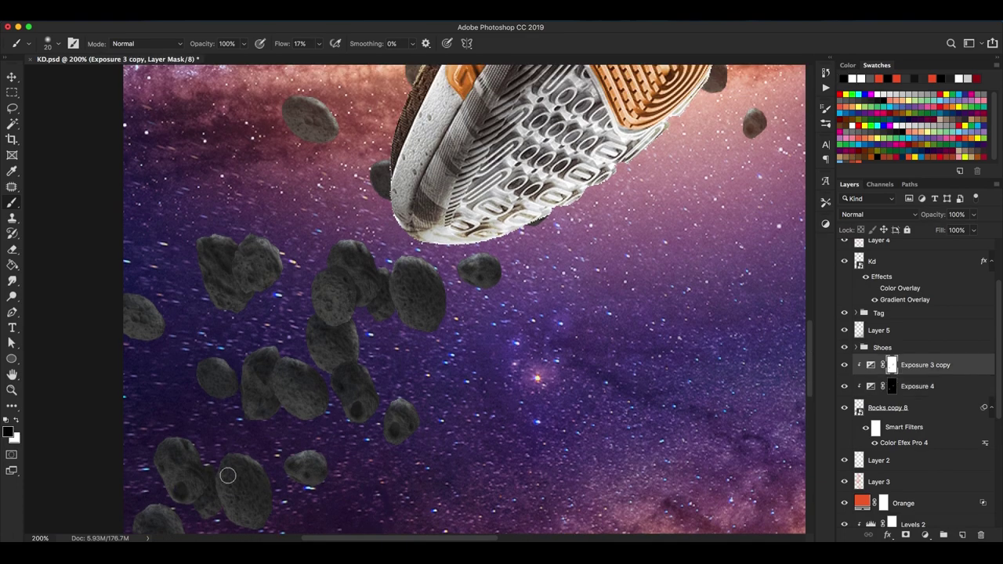
key(alt+bracketleft)
Add an Exposure 5 adjustment at -1.43 with an inverted mask
click(826, 223)
click(764, 247)
drag(615, 383, 602, 382)
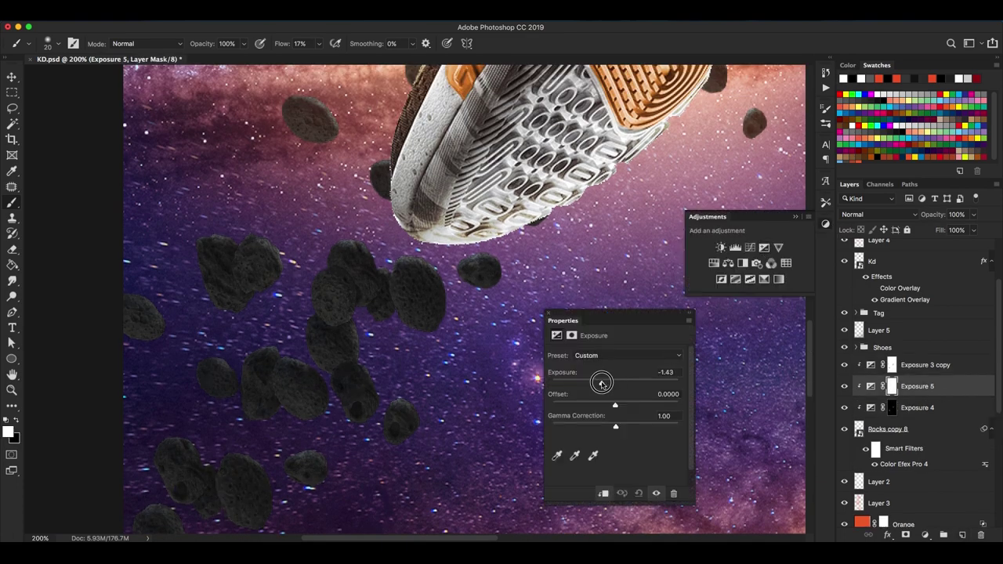
key(ctrl+i)
Brush the darkening onto the lower-left rocks and place a Color Balance 2 copy above Exposure 3 copy
drag(290, 380, 224, 410)
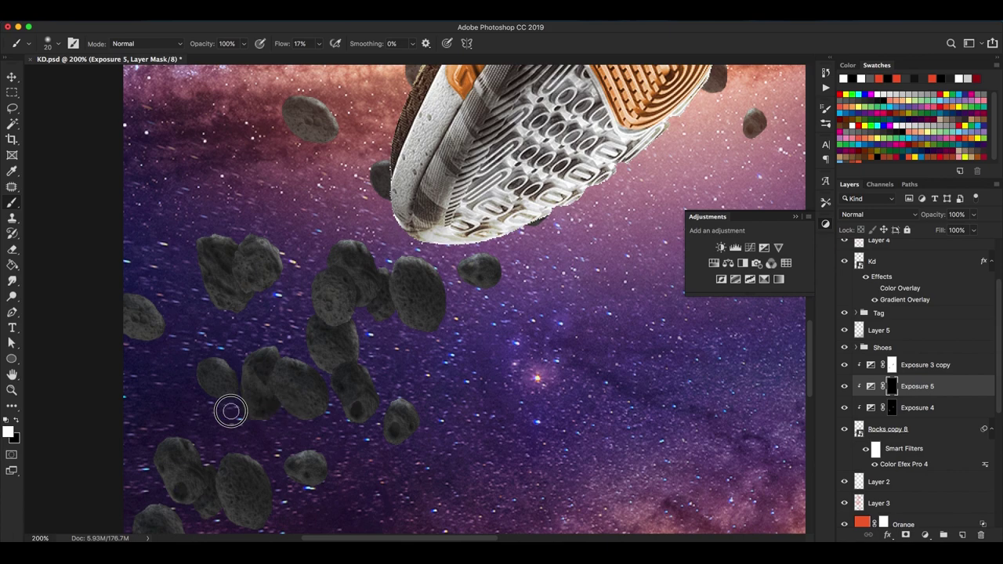
scroll(222, 289, down, 7)
mouse_move(170, 264)
mouse_down()
mouse_move(150, 358)
mouse_move(179, 381)
mouse_up()
scroll(178, 381, up, 3)
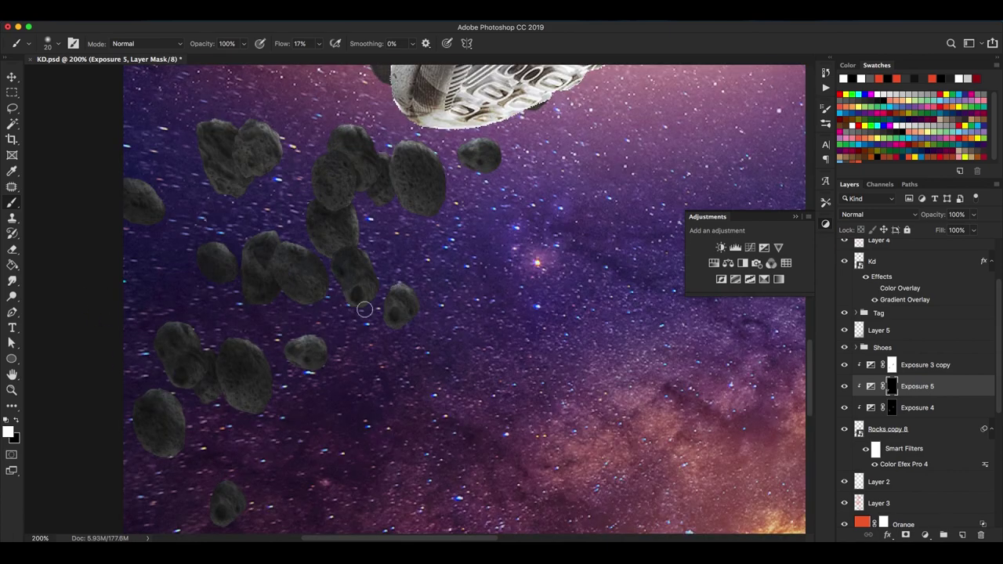
scroll(399, 285, up, 5)
scroll(235, 236, up, 5)
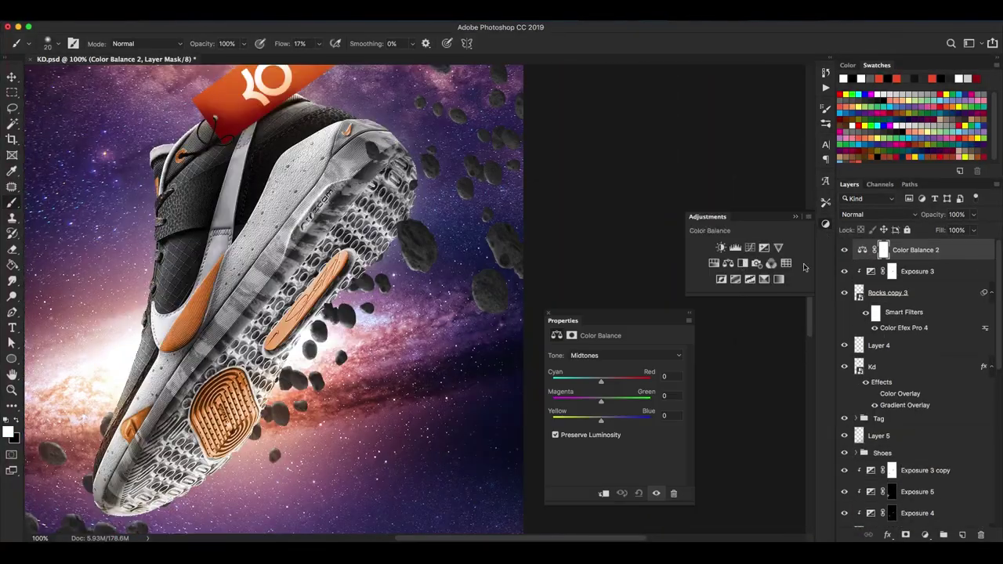
drag(601, 381, 598, 382)
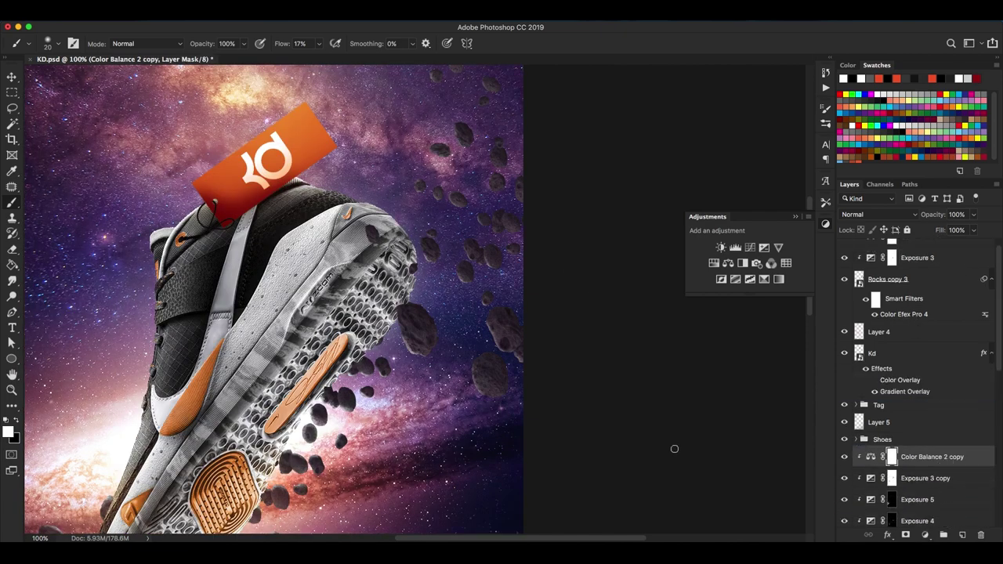
Clip Color Balance 3 to the shoes and set midtones Cyan-Red +6, Magenta-Green -12
key(ctrl+minus)
key(ctrl+minus)
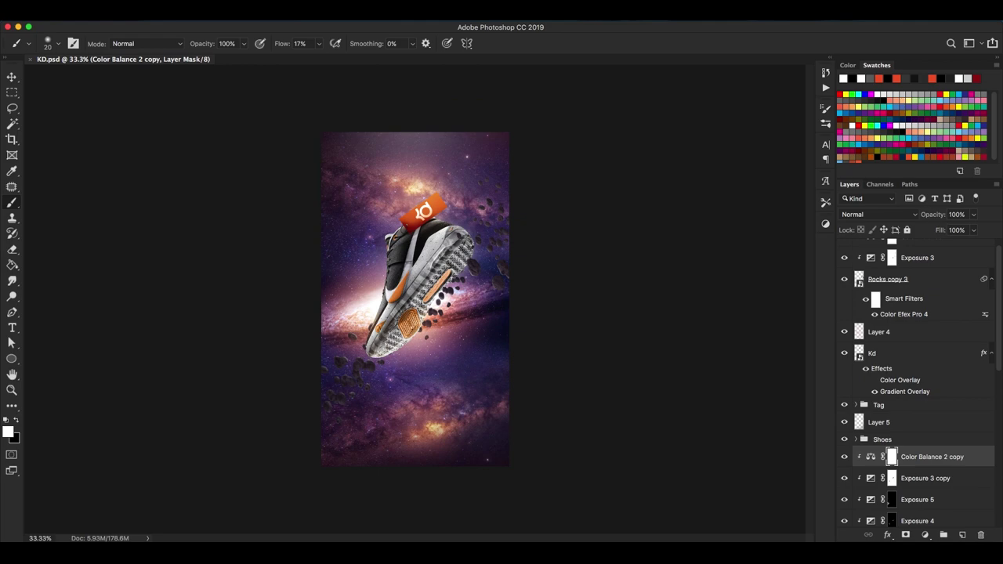
scroll(934, 340, down, 1)
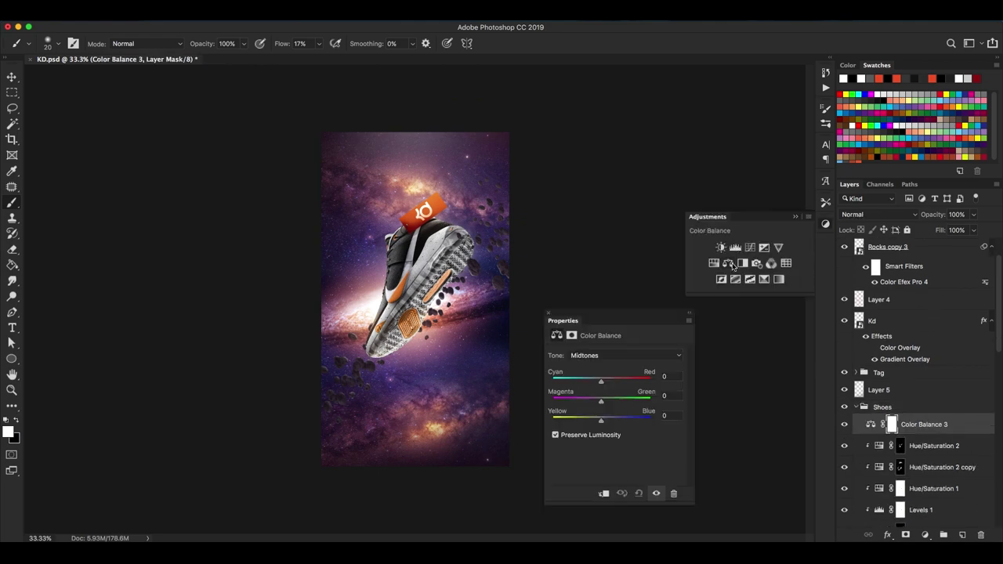
alt+click(935, 431)
drag(601, 382, 596, 403)
key(ctrl+plus)
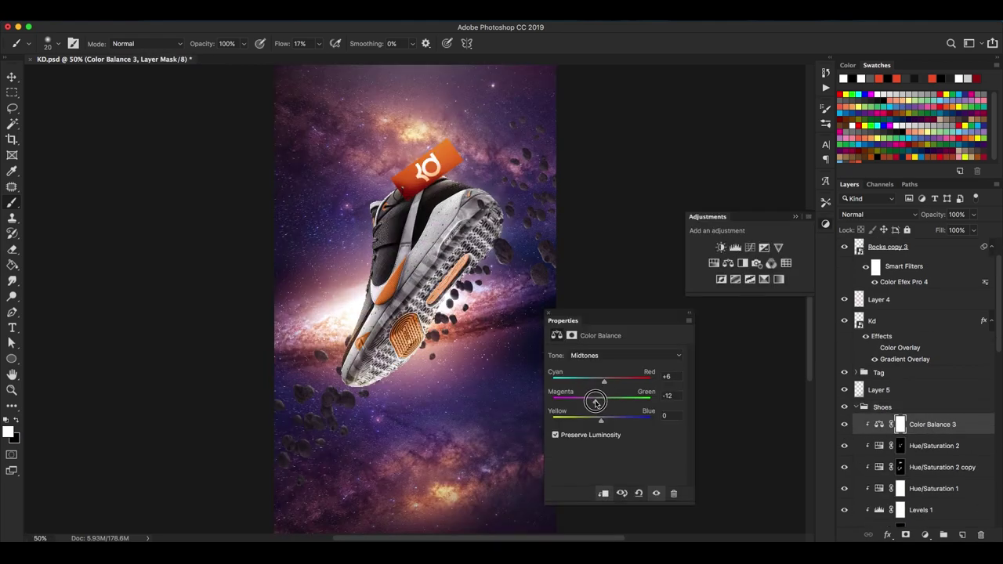
key(ctrl+minus)
scroll(891, 313, up, 2)
Add a new Layer 18 at the top and fill it with mid grey
click(892, 251)
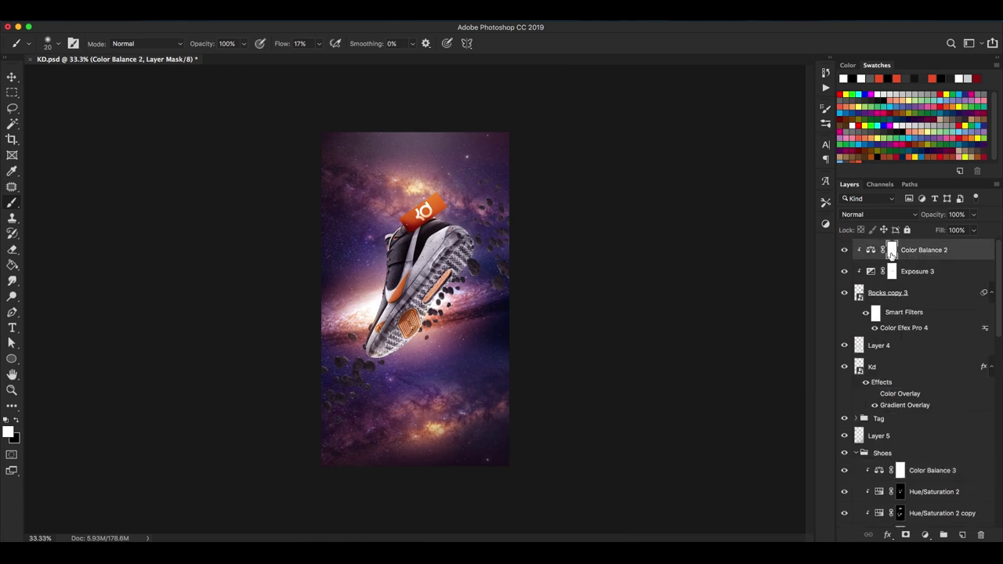
click(963, 535)
key(g)
click(415, 297)
click(258, 4)
click(408, 173)
key(Escape)
click(857, 79)
click(392, 376)
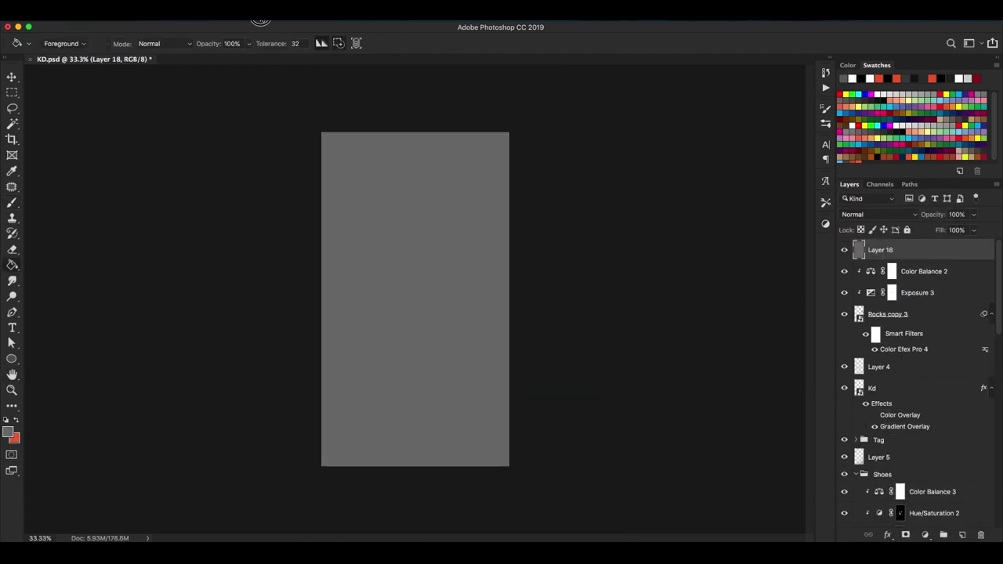
Add noise to grey Layer 18 and blend it as Overlay at 40% opacity
key(ctrl+alt+f)
key(Return)
key(ctrl+plus)
click(878, 214)
click(862, 340)
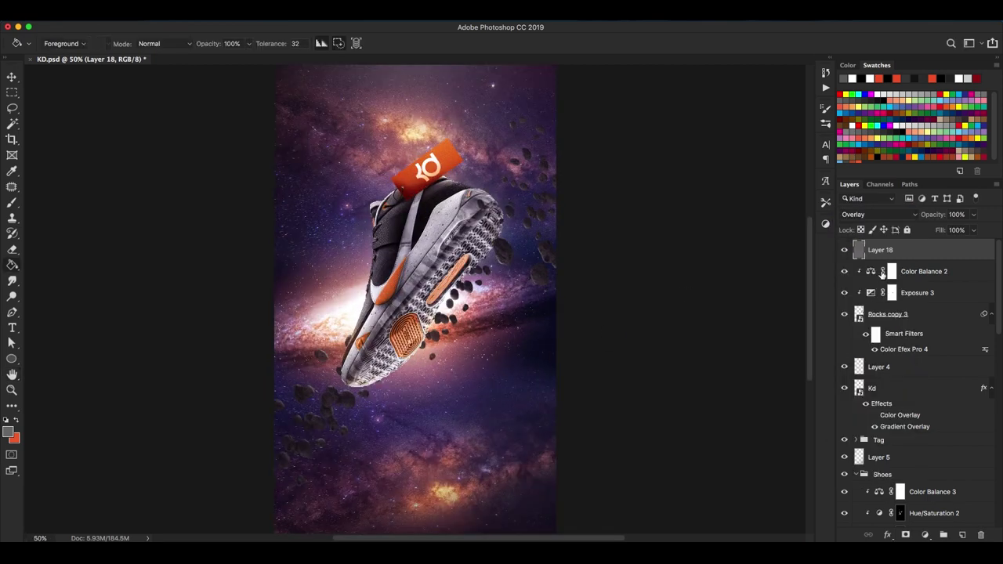
text(40)
key(Return)
key(ctrl+minus)
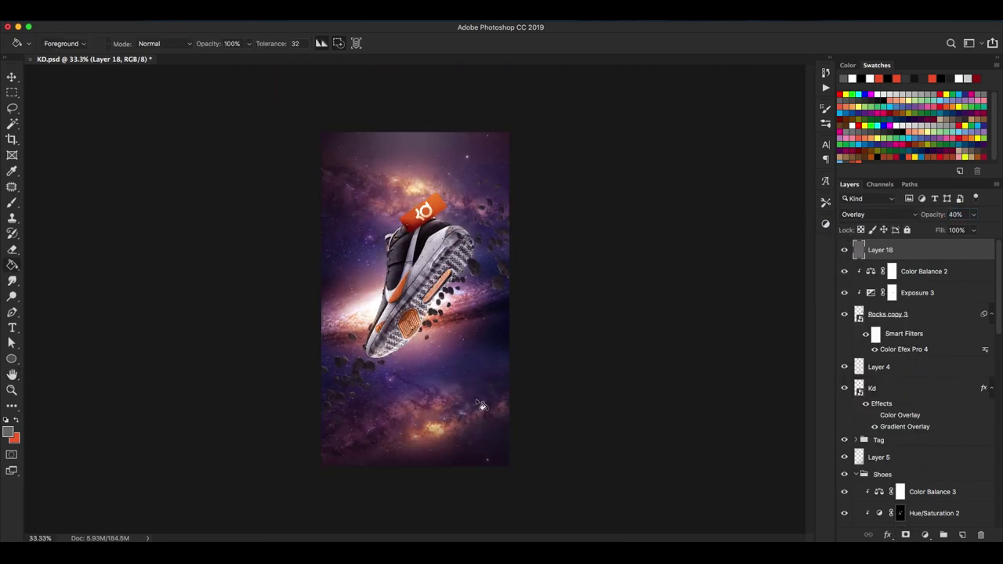
Add Layers 19 and 20 with brush painting, then stamp all visible layers into a merged copy
click(879, 367)
key(ctrl+shift+alt+n)
key(b)
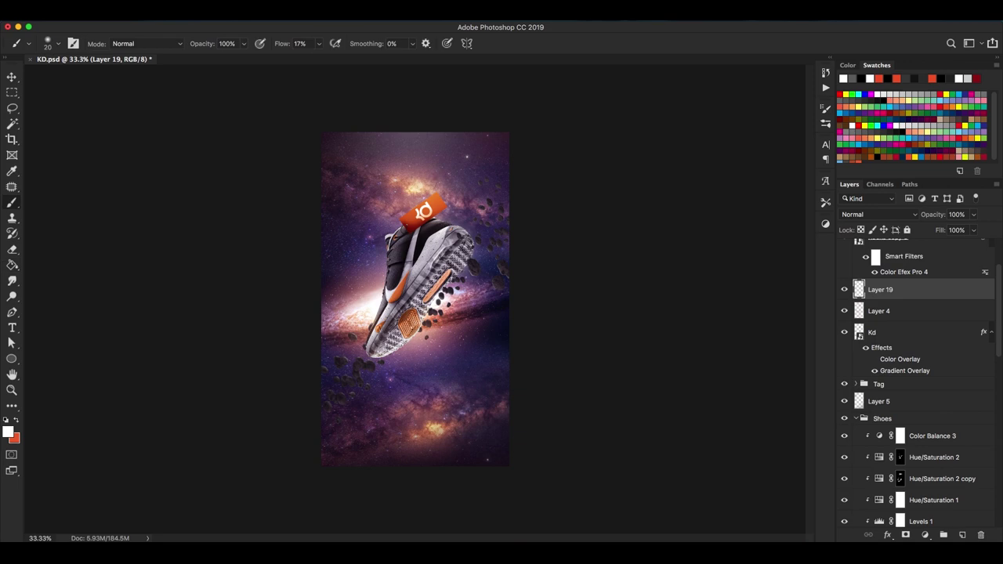
key(bracketleft)
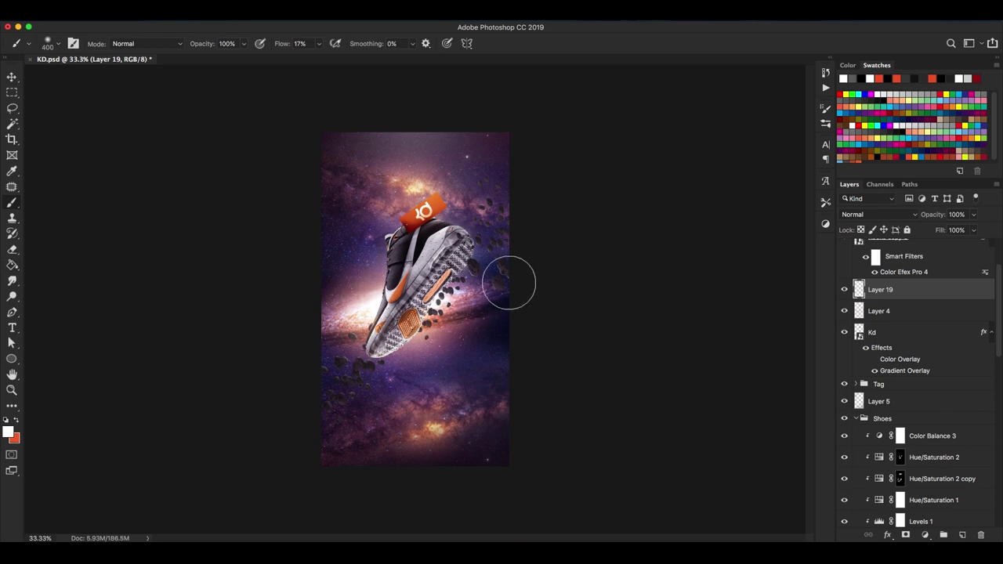
key(ctrl+plus)
key(ctrl+plus)
key(ctrl+minus)
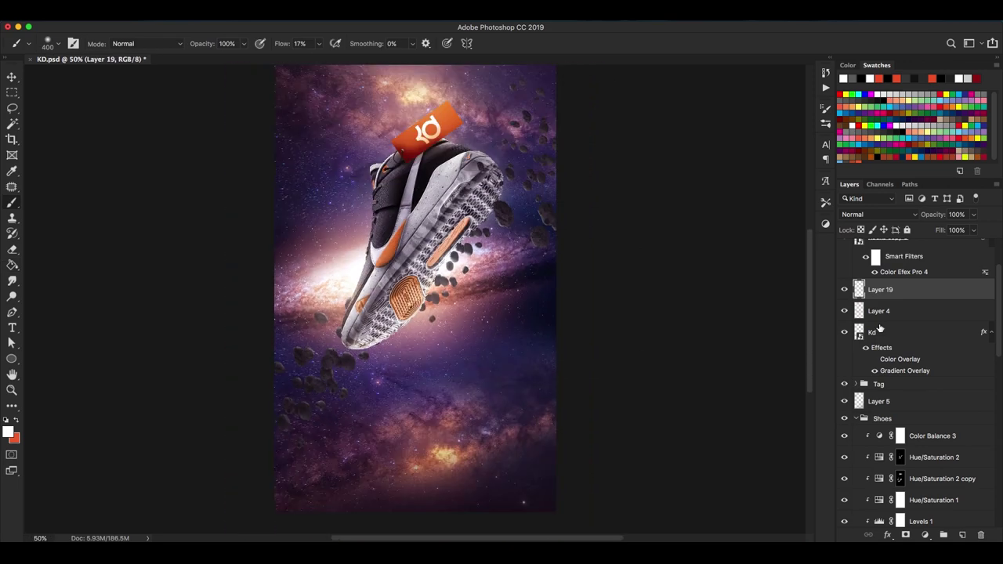
key(alt+bracketleft)
key(alt+bracketleft)
key(alt+bracketleft)
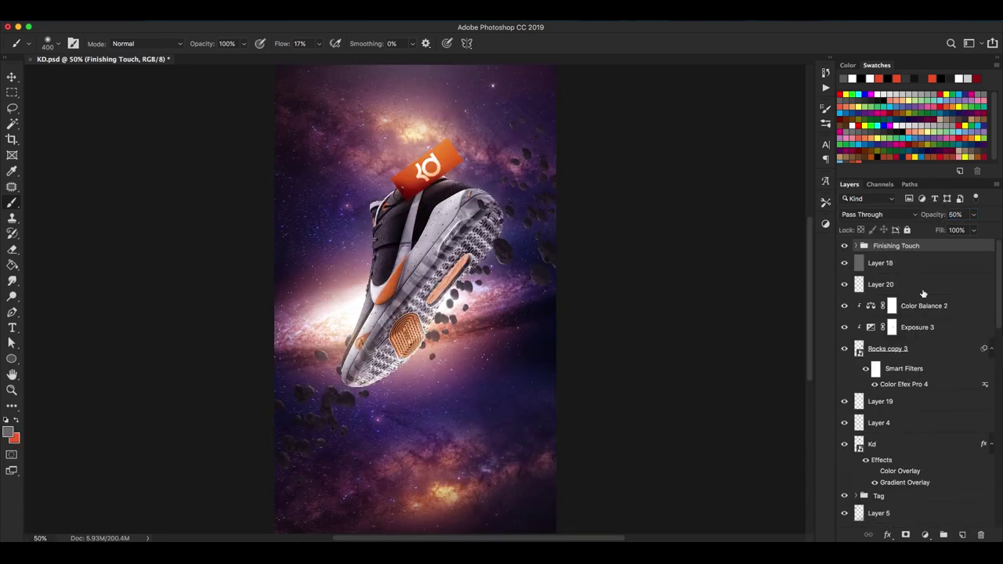
key(ctrl+alt+shift+e)
key(ctrl+shift+a)
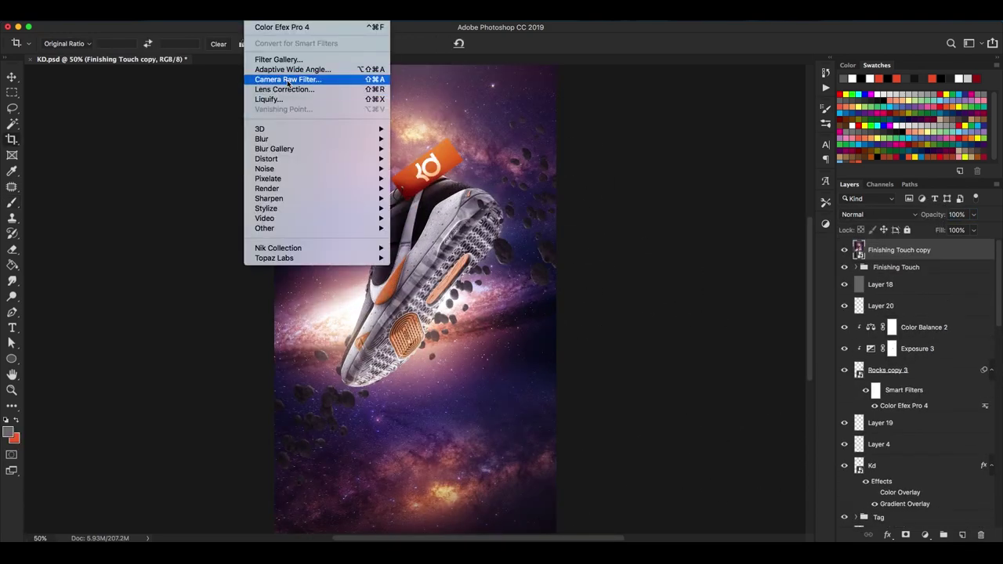
Raise Saturation to +13 and shift the red, orange, yellow, blue, purple and magenta hues
drag(924, 457, 933, 457)
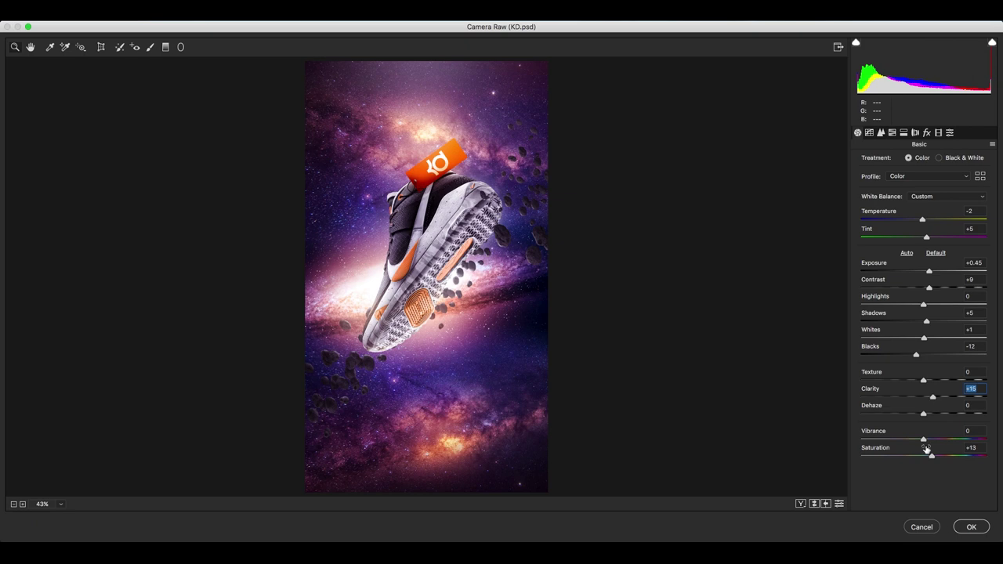
click(892, 132)
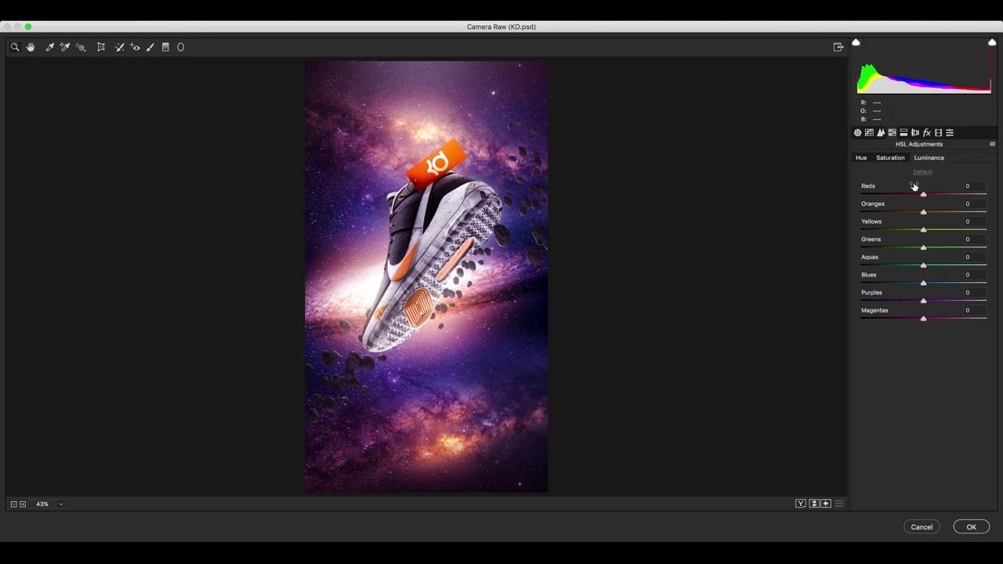
mouse_move(930, 212)
mouse_down()
mouse_move(914, 212)
mouse_move(933, 194)
mouse_up()
drag(923, 230, 912, 230)
drag(923, 283, 929, 301)
drag(923, 318, 921, 318)
Darken reds, oranges and purples, brighten yellows to +47, and lift aquas, blues and magentas
click(929, 157)
drag(924, 212, 911, 194)
drag(928, 319, 926, 319)
drag(923, 283, 928, 284)
click(929, 158)
drag(924, 194, 921, 213)
drag(923, 301, 921, 302)
drag(924, 319, 922, 320)
drag(931, 230, 952, 230)
drag(923, 265, 928, 265)
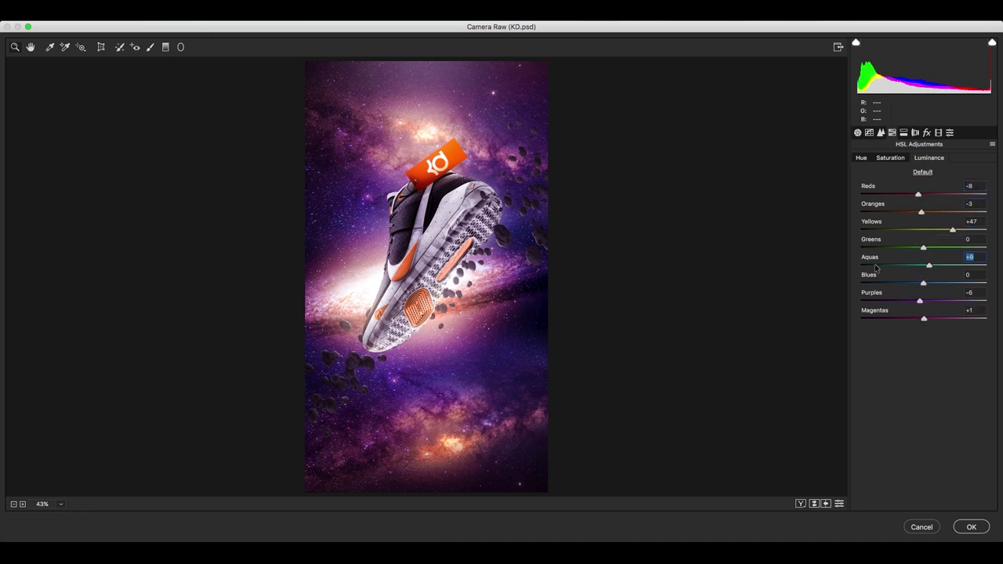
Add split toning with slight highlight saturation and a hue 66 shadow tint
click(904, 132)
drag(861, 194, 875, 194)
drag(861, 276, 883, 259)
Shift the calibration primaries: Red Hue +8, Green Hue -22, Blue Hue negative
key(ctrl+alt+6)
key(ctrl+alt+7)
key(ctrl+alt+8)
drag(924, 236, 929, 235)
drag(924, 285, 910, 285)
drag(924, 335, 911, 337)
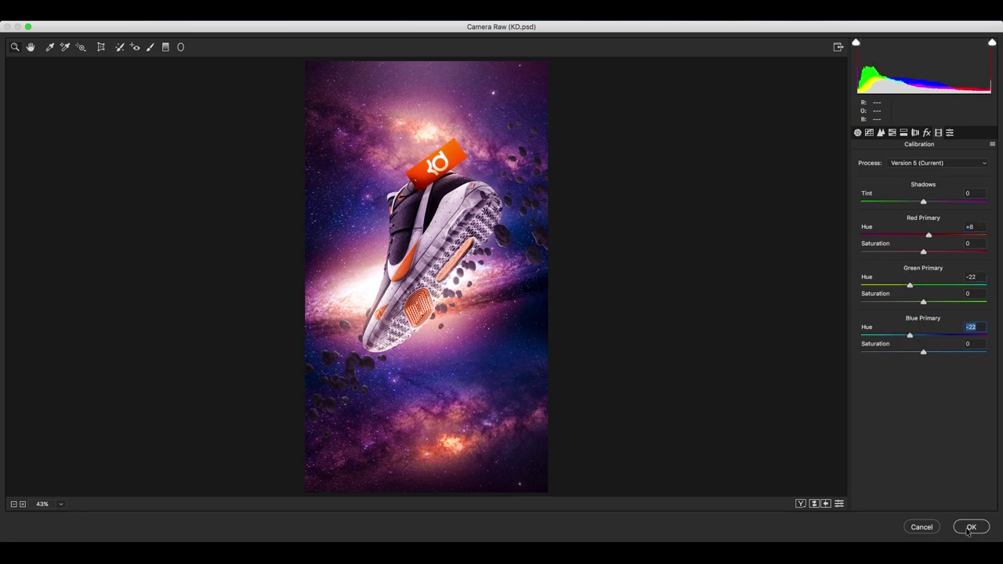